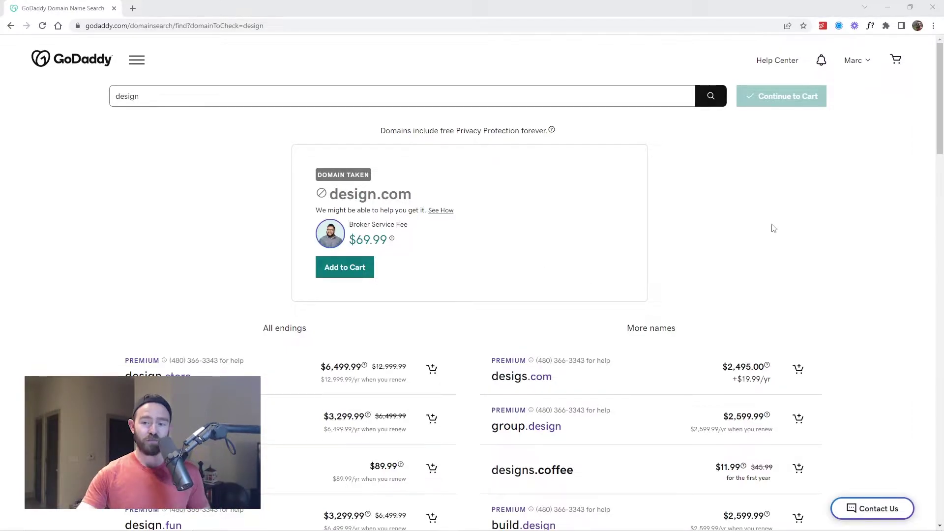
# Review GoDaddy's design domain suggestions and open, then close, the site's navigation menu.
pyautogui.scroll(-3, 679, 266)
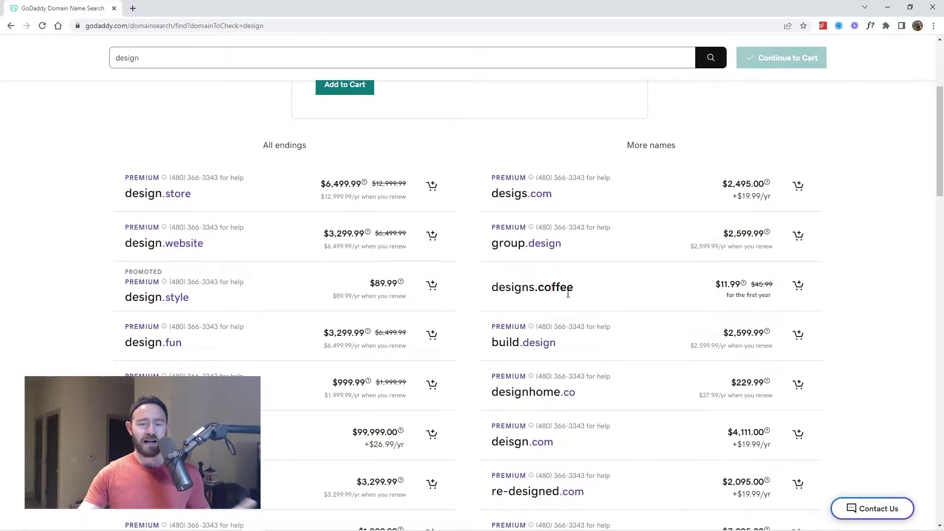
pyautogui.scroll(4, 609, 344)
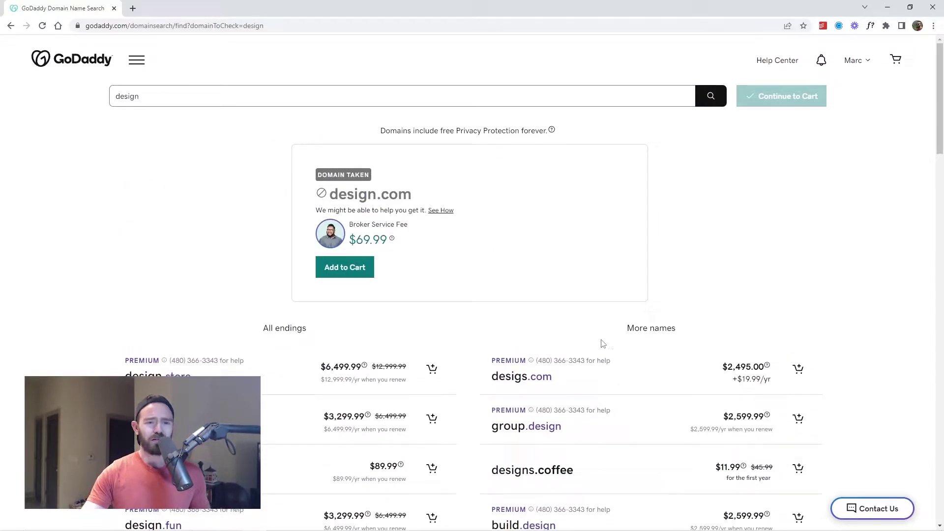
pyautogui.click(136, 60)
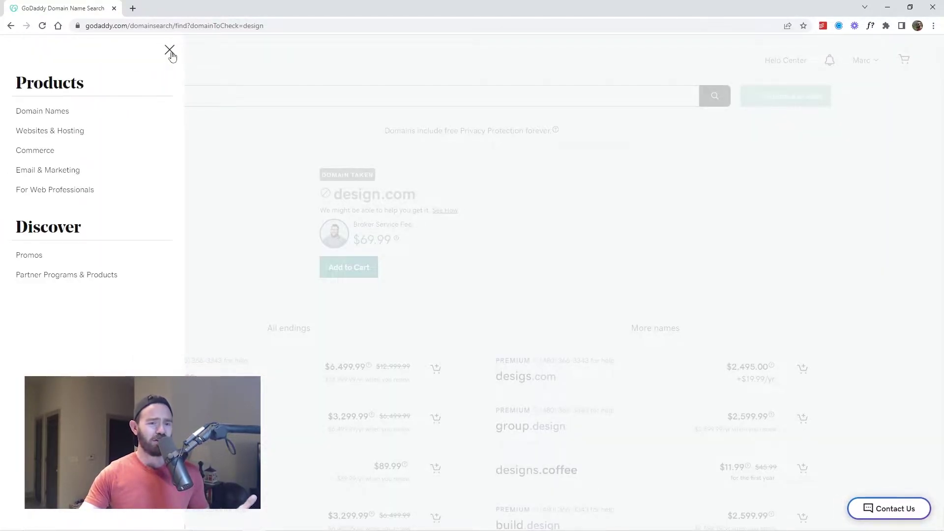
pyautogui.click(170, 51)
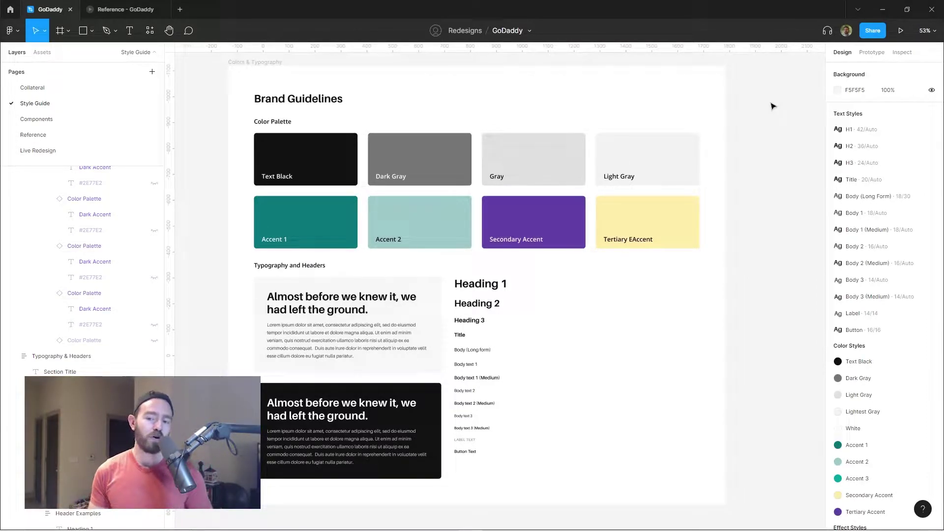
# Correct the yellow swatch label from 'Tertiary EAccent' to 'Tertiary Accent'.
pyautogui.doubleClick(641, 237)
pyautogui.press('BackSpace')
pyautogui.press('Escape')
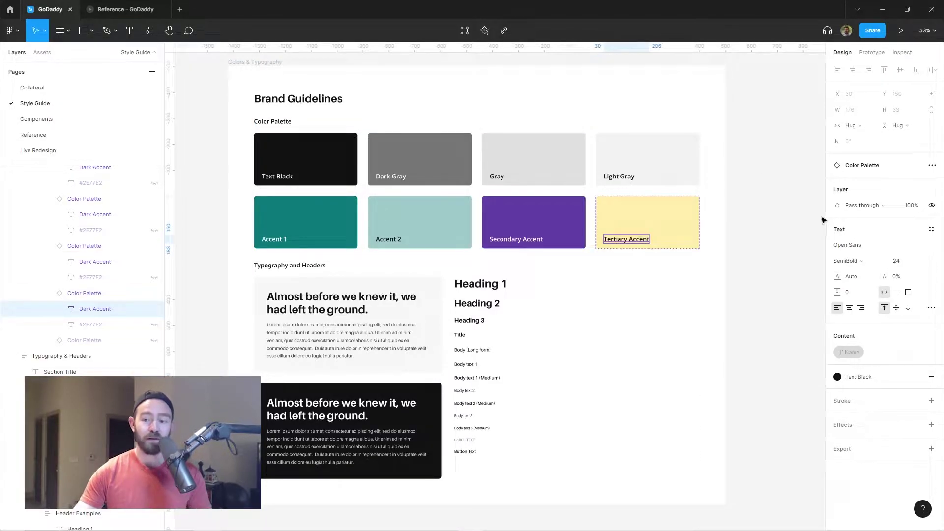
pyautogui.click(814, 218)
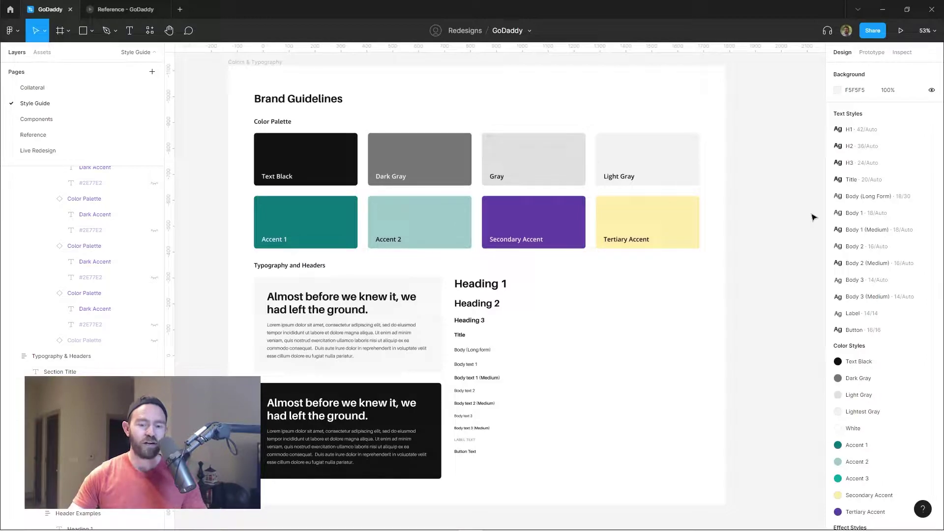
# Pan to the Typography & Headers samples and inspect the Heading 1 text.
pyautogui.scroll(-3, 708, 256)
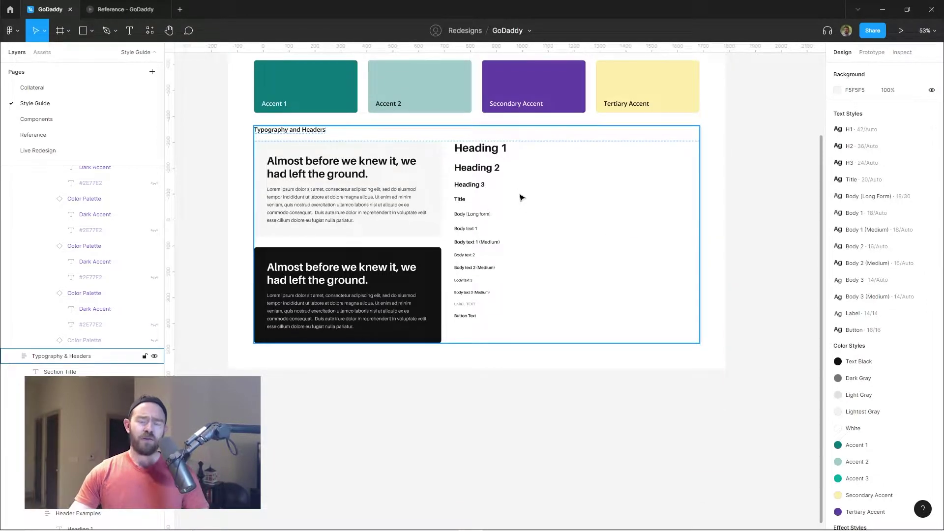
pyautogui.scroll(2, 529, 211)
pyautogui.scroll(2, 526, 217)
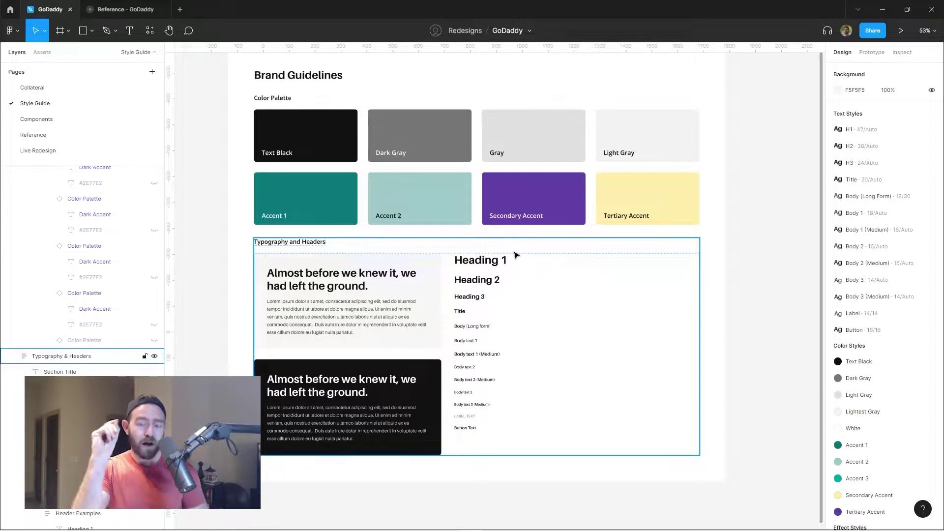
pyautogui.scroll(5, 507, 254)
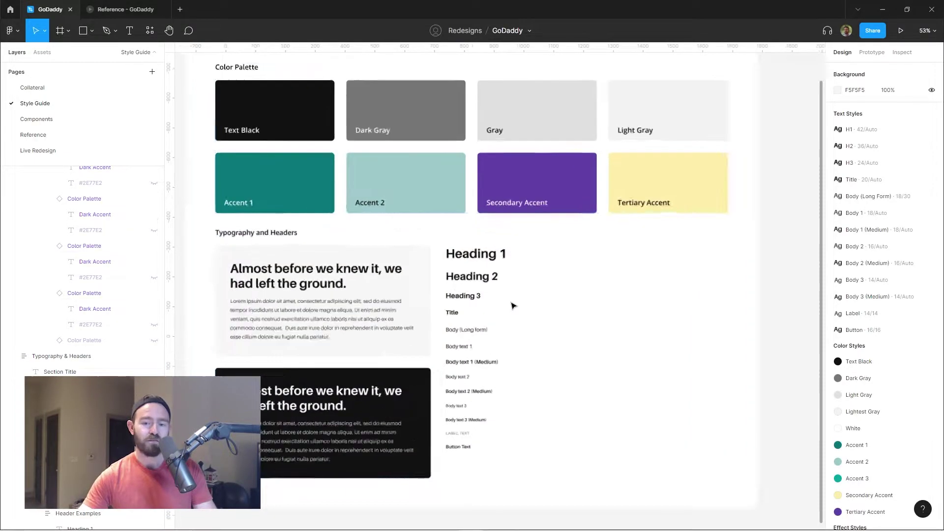
pyautogui.moveTo(588, 253); pyautogui.dragTo(561, 199)
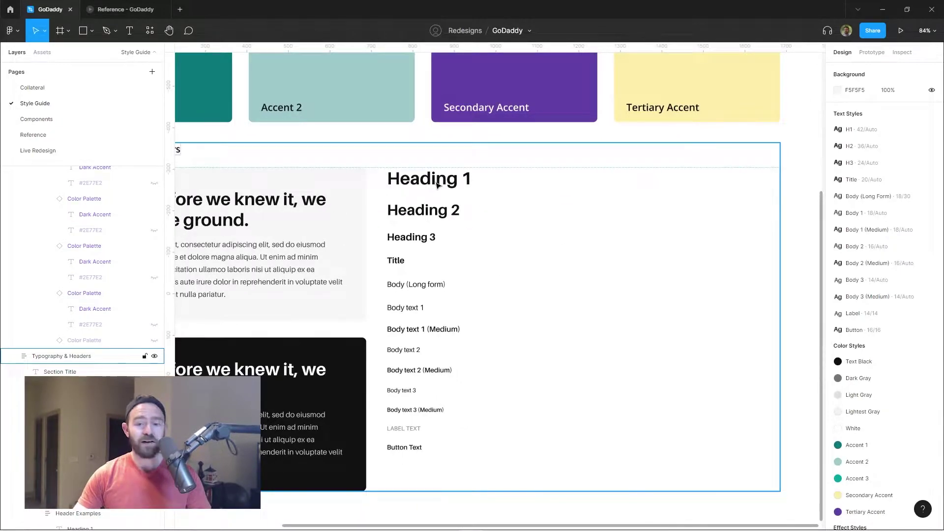
pyautogui.click(478, 186)
pyautogui.keyDown('ctrl'); pyautogui.click(471, 183); pyautogui.keyUp('ctrl')
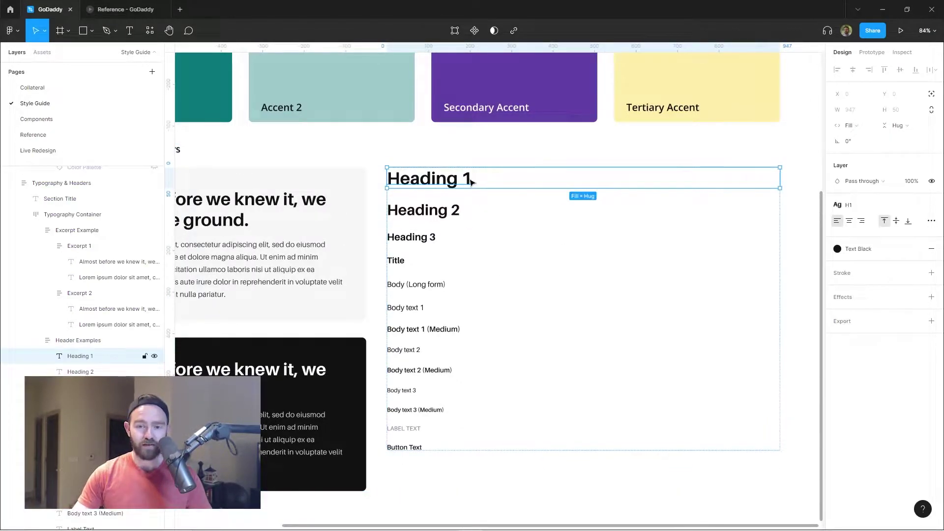
pyautogui.doubleClick(470, 180)
pyautogui.press('Escape')
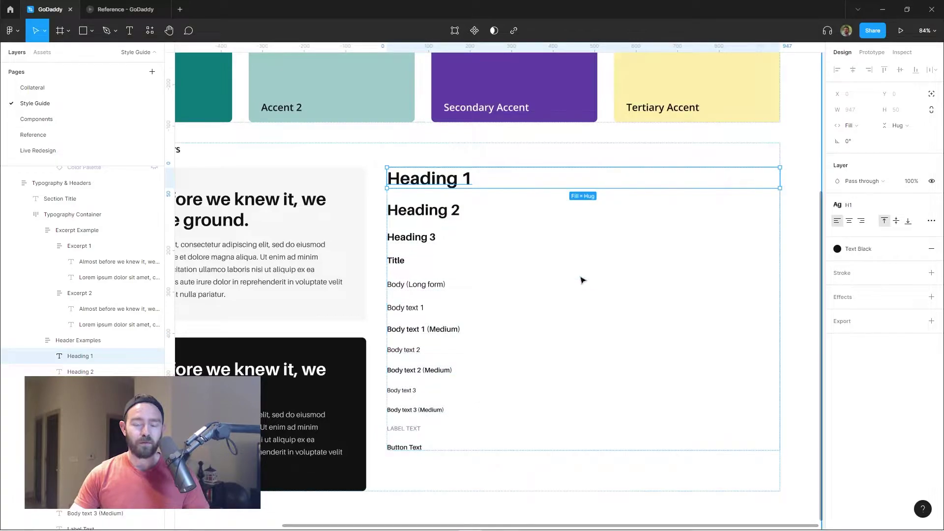
# Browse the remaining typography samples, then go to the Live Redesign page.
pyautogui.scroll(-3, 582, 278)
pyautogui.click(750, 225)
pyautogui.moveTo(609, 254); pyautogui.dragTo(596, 226)
pyautogui.scroll(3, 531, 205)
pyautogui.scroll(3, 531, 205)
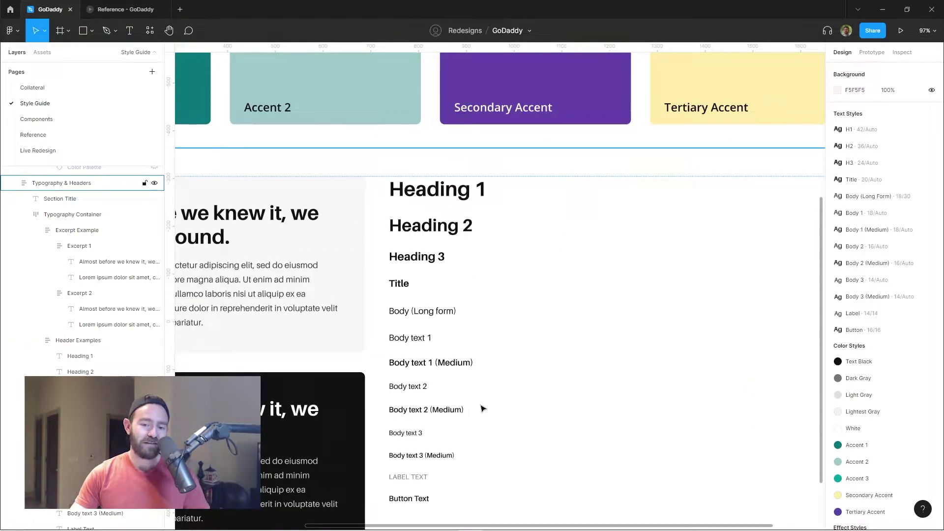
pyautogui.scroll(-3, 467, 275)
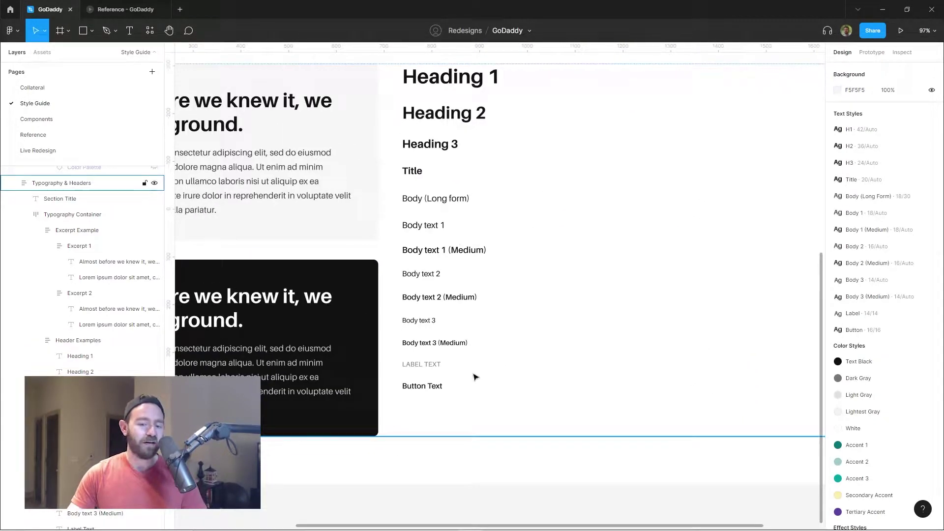
pyautogui.scroll(-3, 538, 326)
pyautogui.scroll(4, 540, 269)
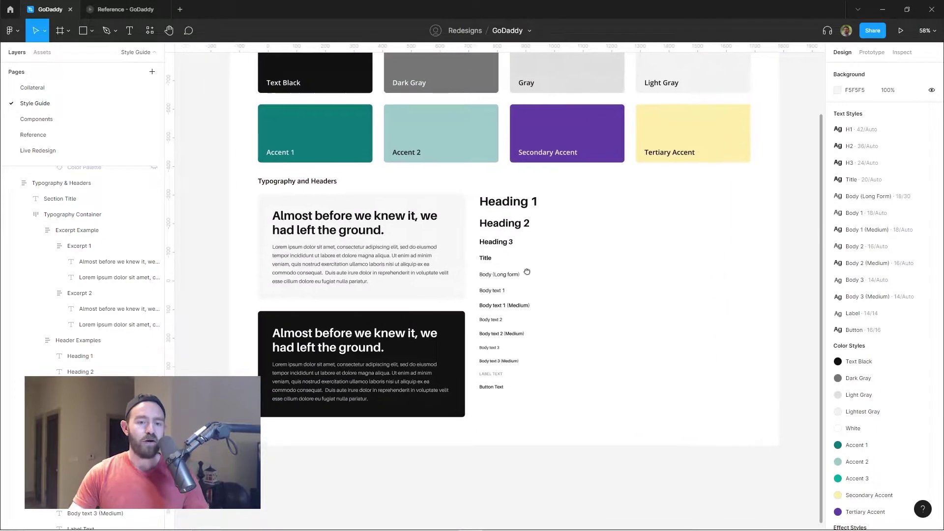
pyautogui.click(62, 155)
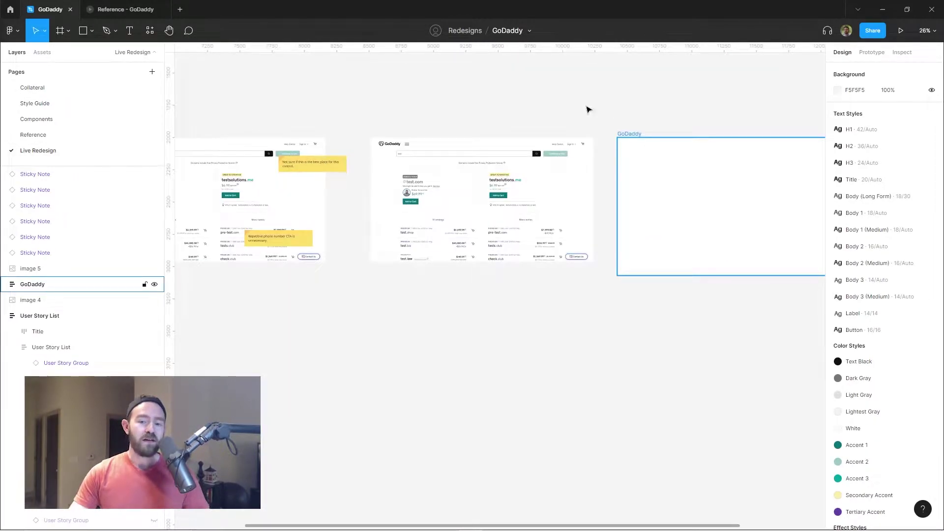
# Pan across the annotated GoDaddy screenshots and zoom in on the User Story List frame.
pyautogui.scroll(2, 541, 113)
pyautogui.hscroll(-3, 486, 198)
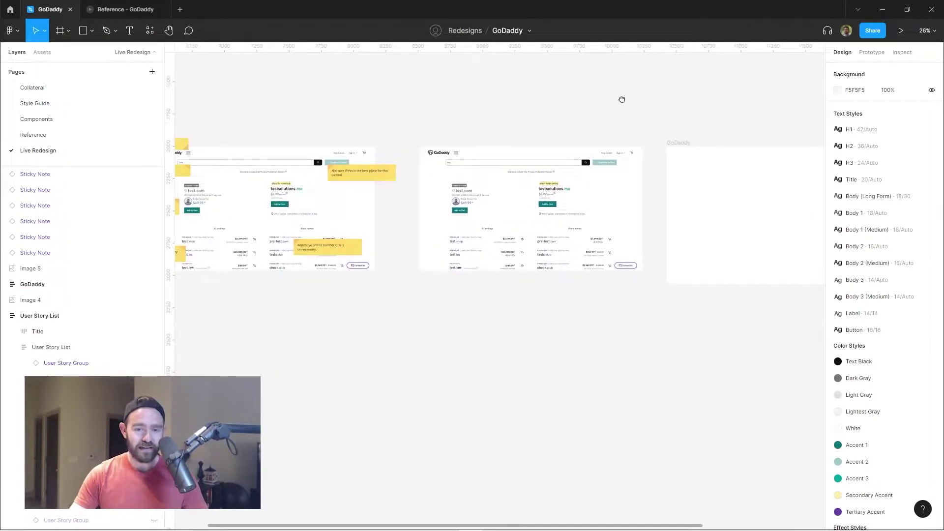
pyautogui.scroll(1, 544, 281)
pyautogui.hscroll(-4, 585, 129)
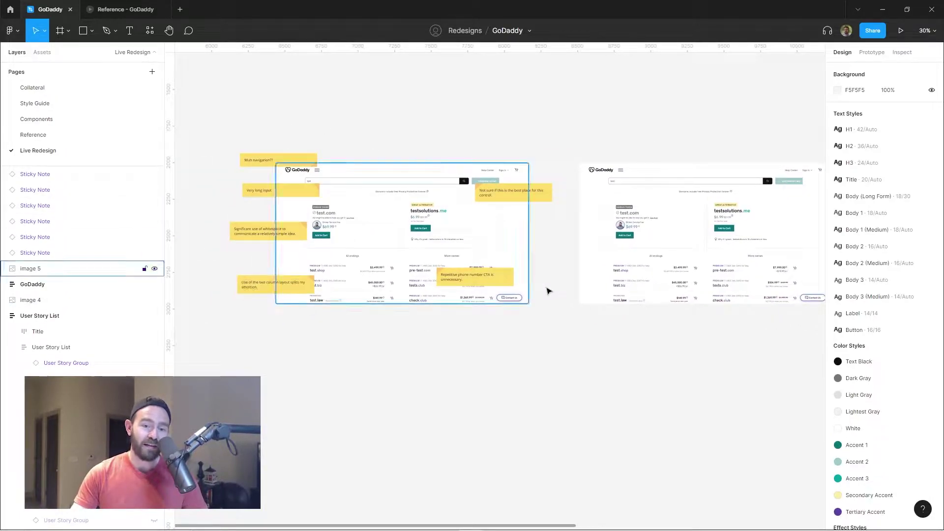
pyautogui.hscroll(4, 557, 137)
pyautogui.scroll(1, 556, 123)
pyautogui.press('n')
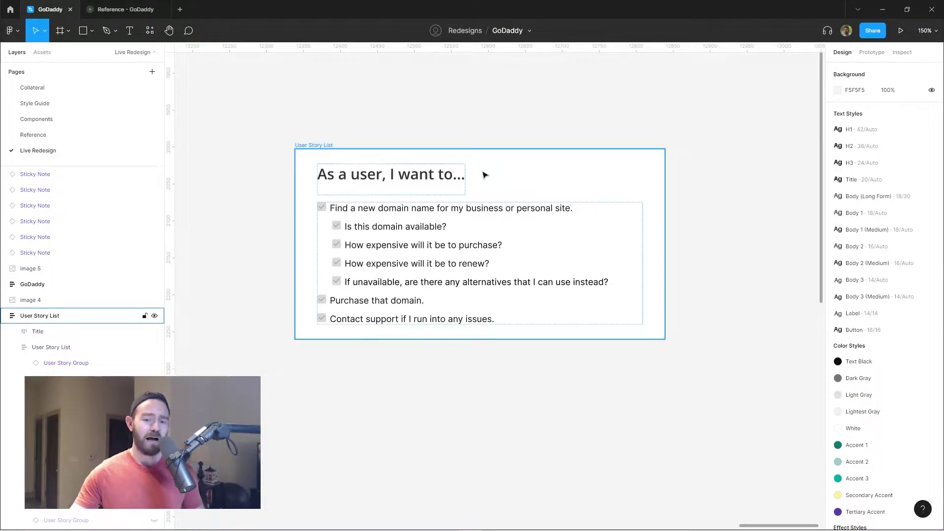
# Scroll the Live Redesign canvas to the top of the empty GoDaddy frame for the logo.
pyautogui.scroll(-1, 516, 202)
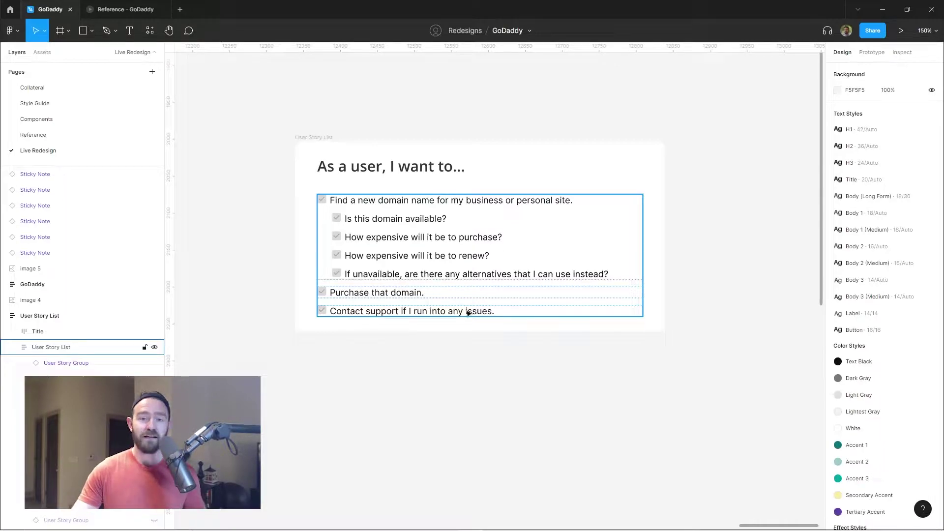
pyautogui.scroll(-3, 455, 313)
pyautogui.keyDown('ctrl'); pyautogui.scroll(-5, 453, 313); pyautogui.keyUp('ctrl')
pyautogui.hscroll(-10, 459, 116)
pyautogui.hscroll(-10, 530, 103)
pyautogui.keyDown('ctrl'); pyautogui.scroll(-5, 580, 106); pyautogui.keyUp('ctrl')
pyautogui.keyDown('ctrl'); pyautogui.scroll(3, 416, 226); pyautogui.keyUp('ctrl')
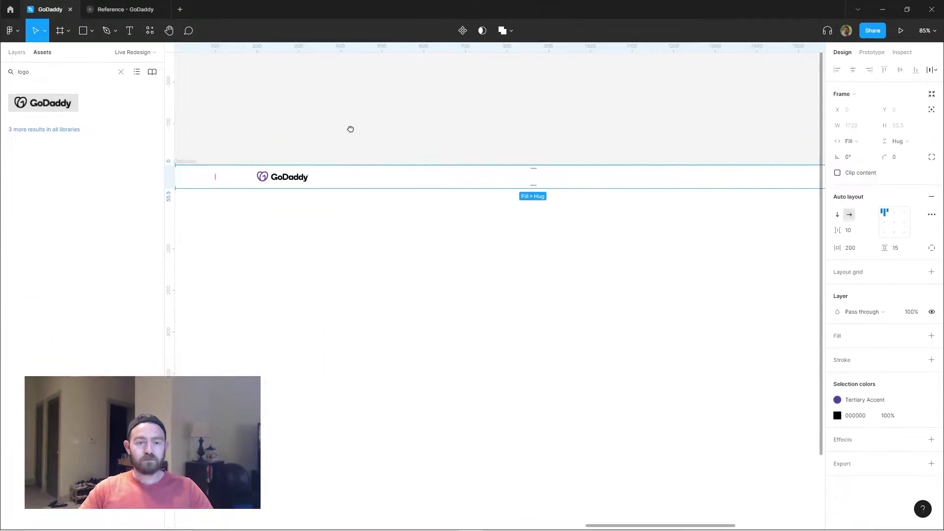
# Bring the GoDaddy header into view and check its My Account link and full header row.
pyautogui.moveTo(350, 128); pyautogui.dragTo(536, 102)
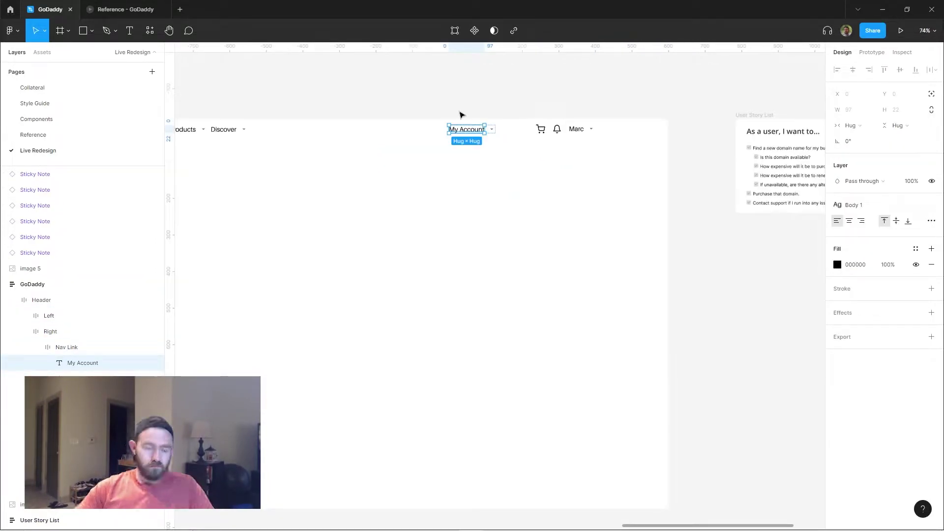
pyautogui.click(66, 347)
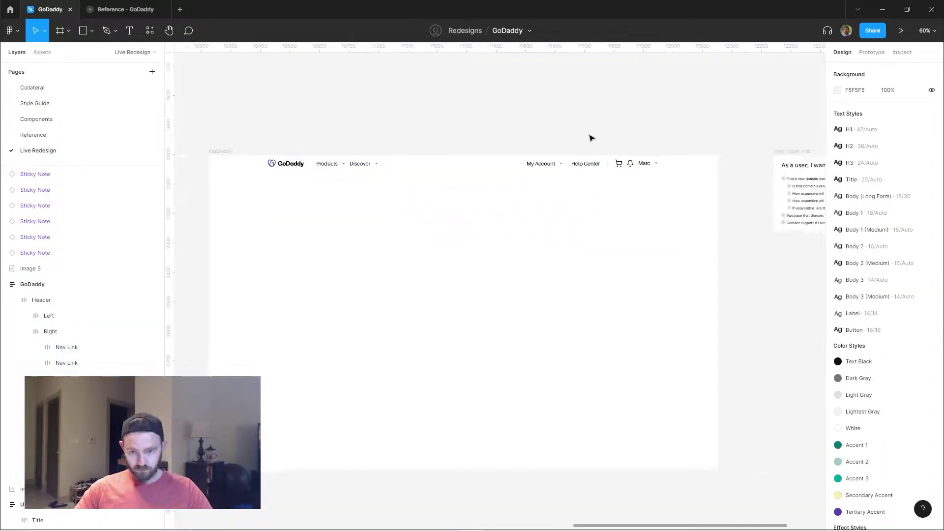
pyautogui.click(912, 474)
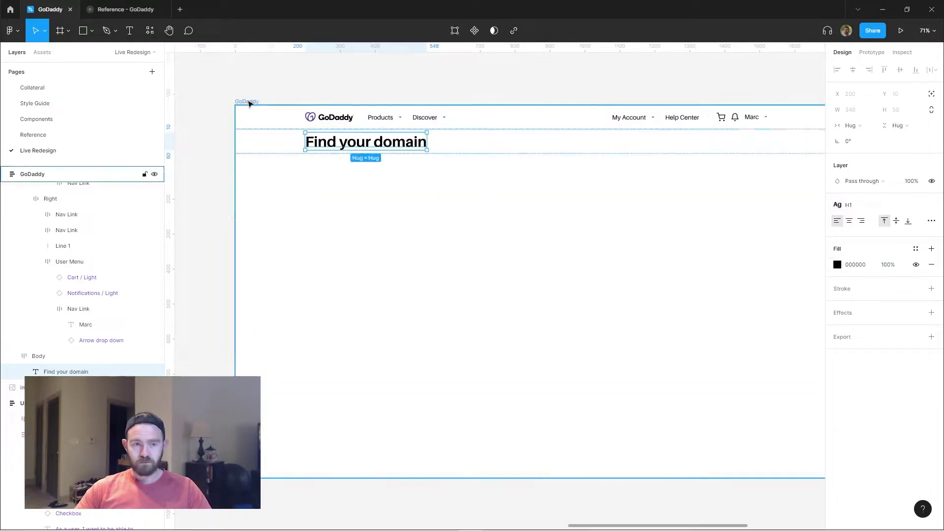
# Set the GoDaddy frame's top padding and wrap Search Controls and the Find your domain heading in auto layout.
pyautogui.click(470, 104)
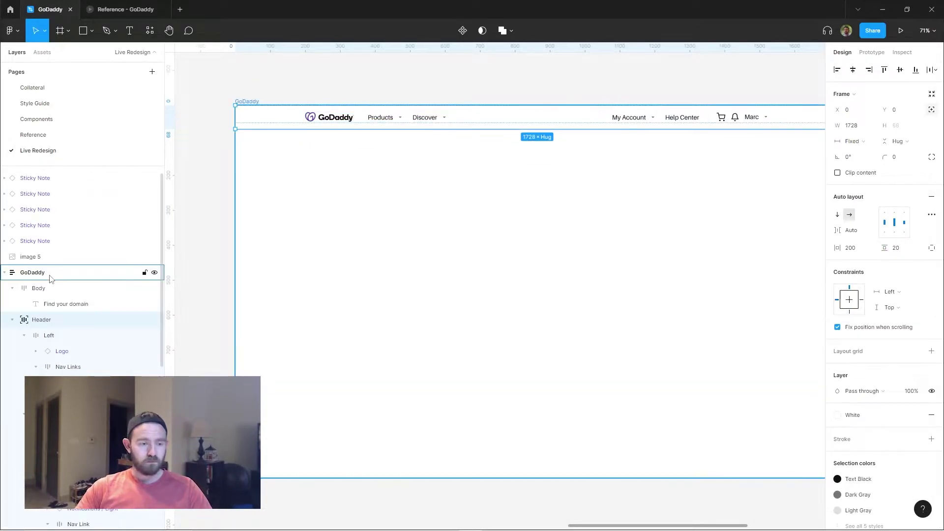
pyautogui.click(911, 250)
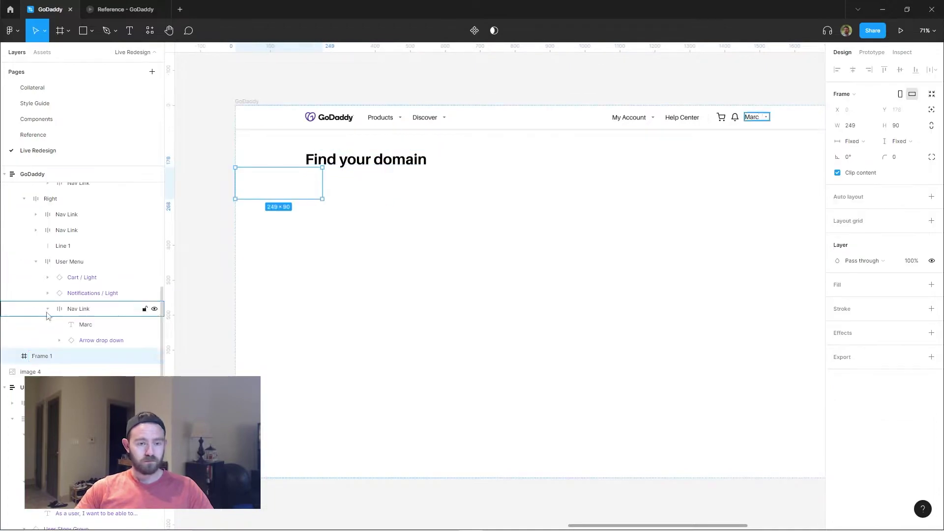
pyautogui.click(70, 302)
pyautogui.hotkey('shift', 'a')
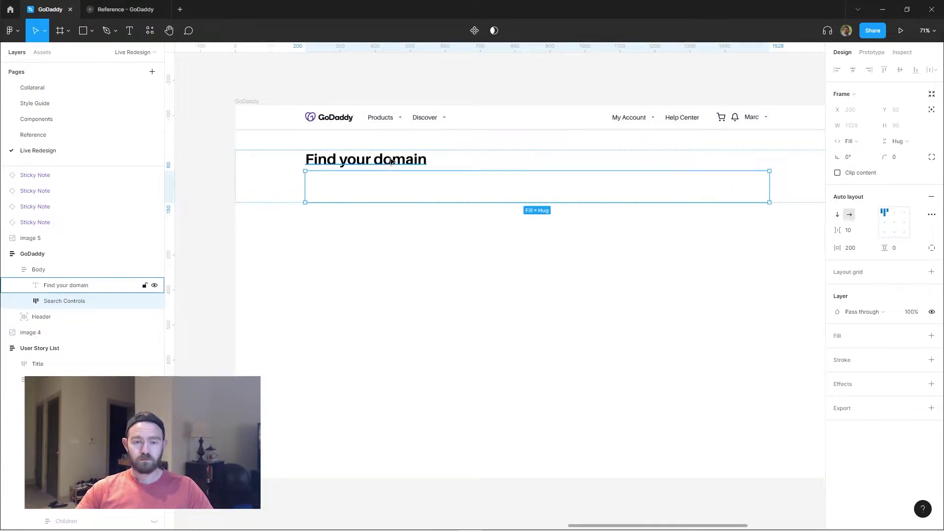
pyautogui.click(60, 285)
pyautogui.hotkey('shift', 'a')
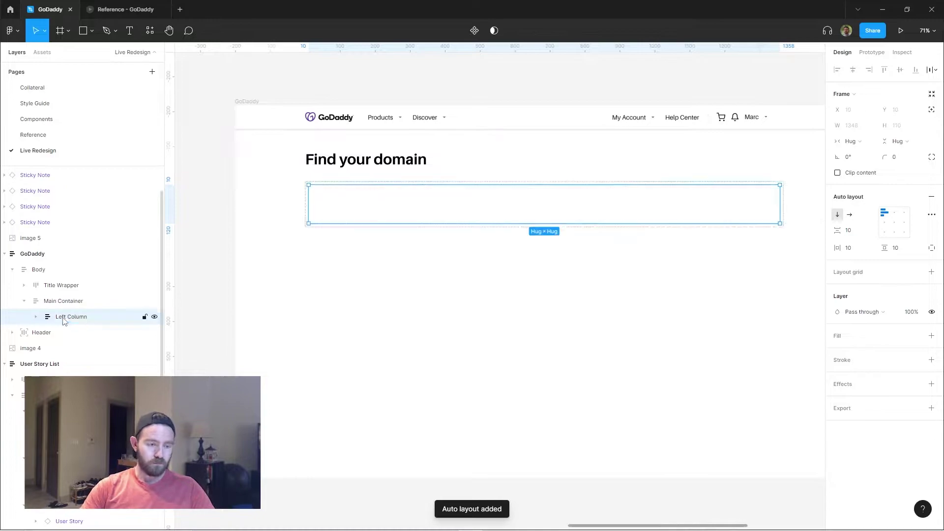
# Create a Main Container holding equal-width, fill-container Left Column and Right Column frames.
pyautogui.click(64, 301)
pyautogui.click(479, 180)
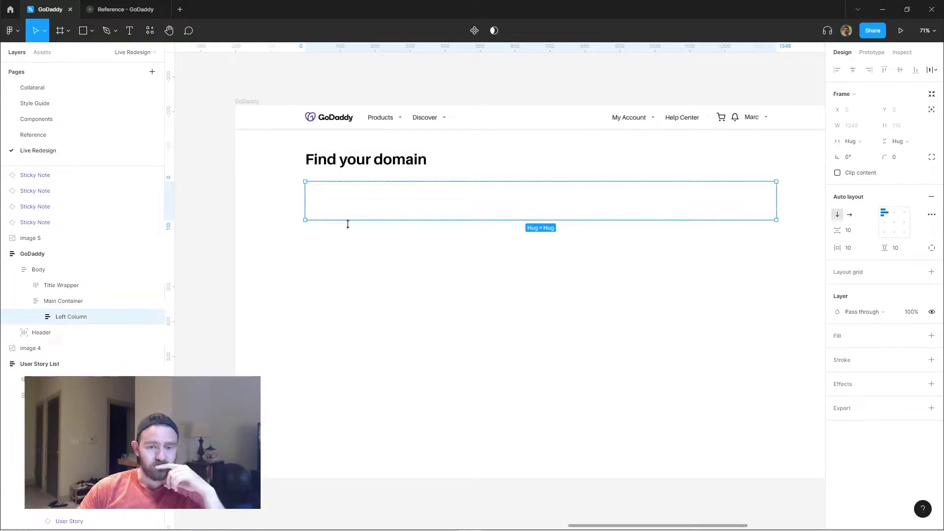
pyautogui.hotkey('ctrl', 'd')
pyautogui.keyDown('shift'); pyautogui.click(84, 335); pyautogui.keyUp('shift')
pyautogui.click(853, 142)
pyautogui.click(64, 301)
pyautogui.doubleClick(61, 332)
pyautogui.write('Right Column')
pyautogui.press('Return')
pyautogui.click(74, 302)
pyautogui.click(529, 200)
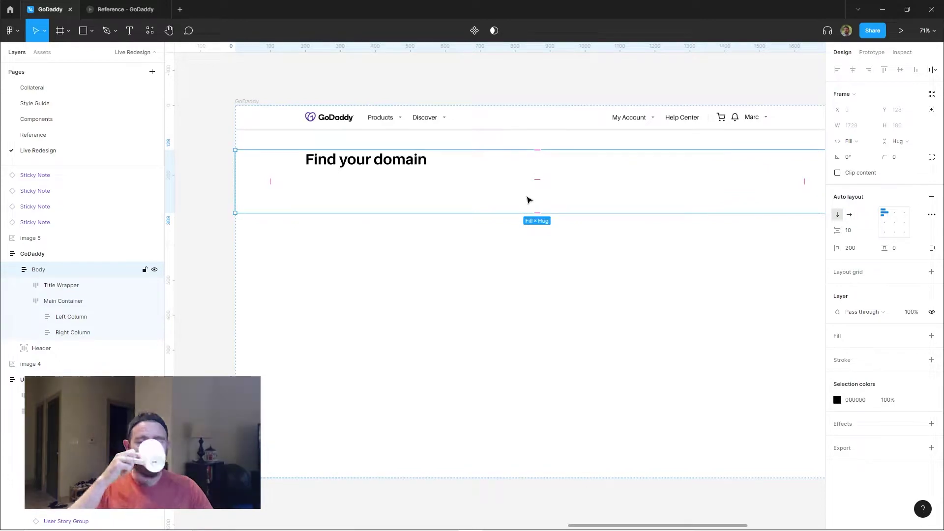
pyautogui.click(79, 318)
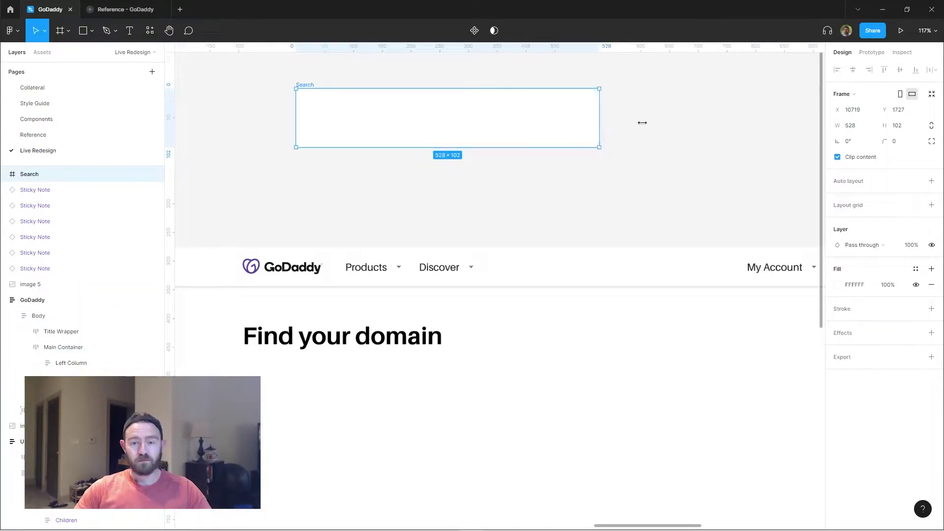
# Give the Search frame auto layout, size the search icon to 30, and add a Close X copy.
pyautogui.hotkey('shift', 'a')
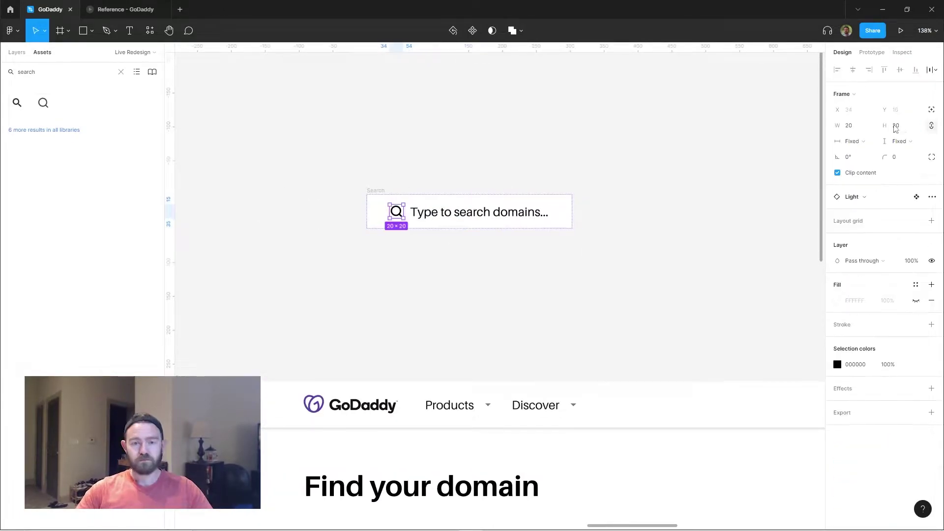
pyautogui.click(895, 125)
pyautogui.write('30')
pyautogui.press('Return')
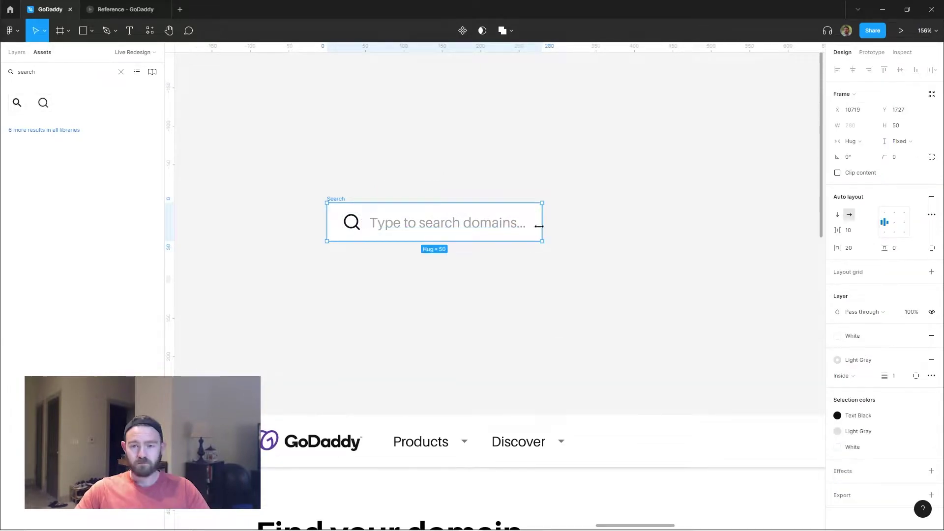
pyautogui.hotkey('ctrl', 'd')
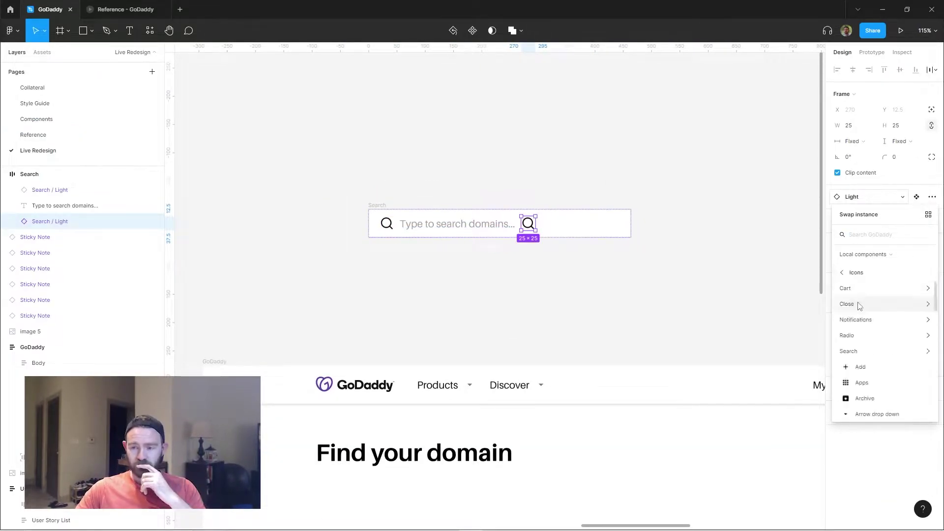
pyautogui.click(858, 305)
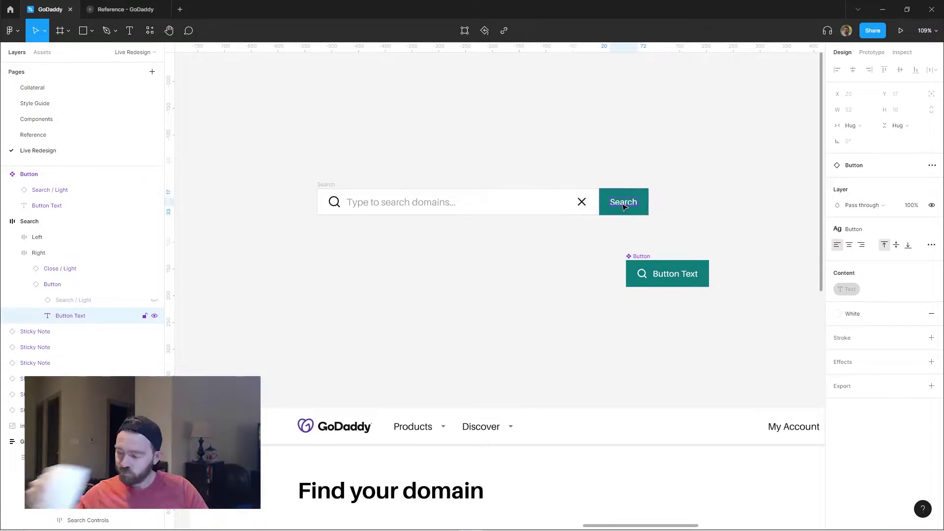
# Set the search bar to Fill container so it spans the page width.
pyautogui.click(498, 141)
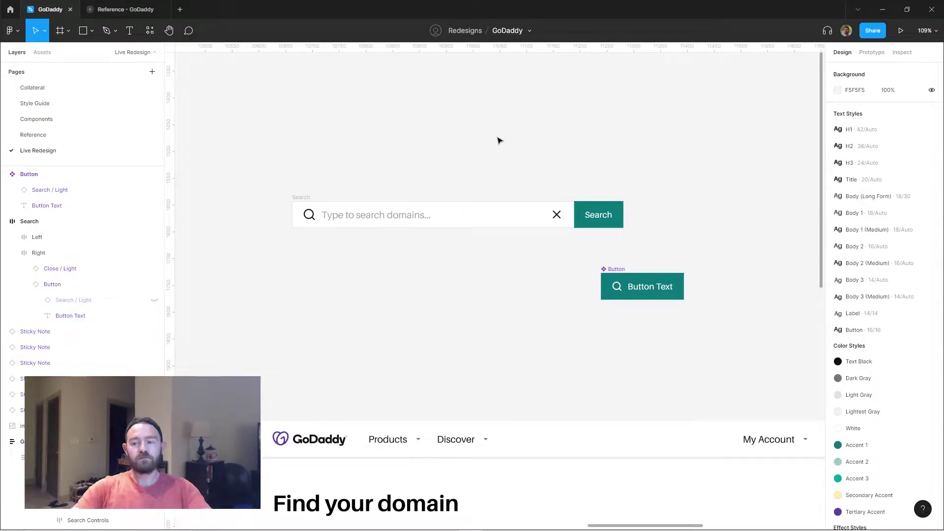
pyautogui.scroll(-2, 634, 152)
pyautogui.scroll(1, 493, 166)
pyautogui.keyDown('ctrl'); pyautogui.click(430, 200); pyautogui.keyUp('ctrl')
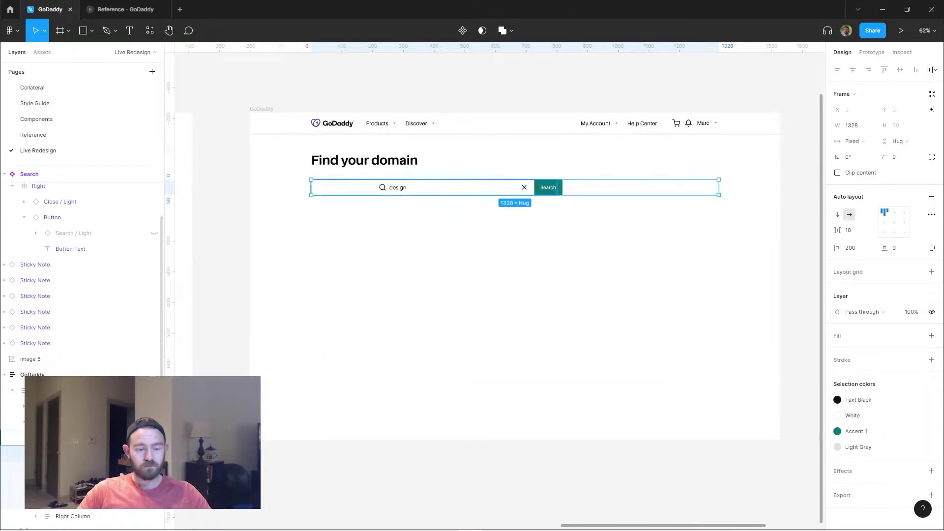
pyautogui.click(851, 142)
pyautogui.click(858, 165)
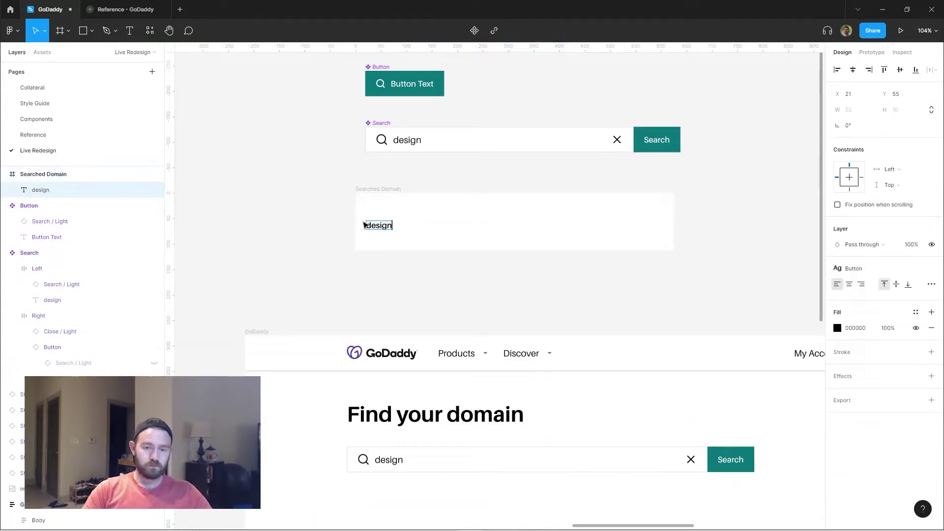
# Build the 529-wide Searched Domain auto-layout card with a Text Wrapper and wrapping taken-domain message.
pyautogui.hotkey('shift', 'a')
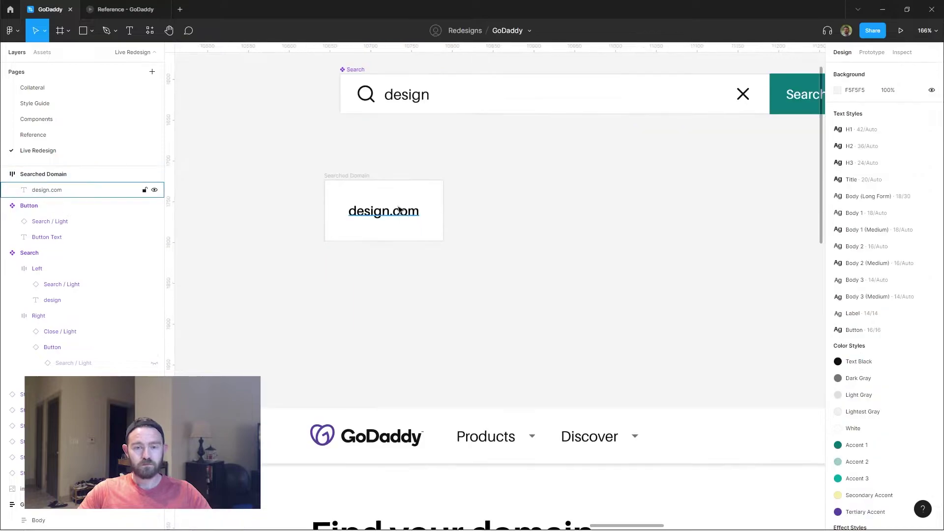
pyautogui.click(46, 189)
pyautogui.scroll(-2, 620, 225)
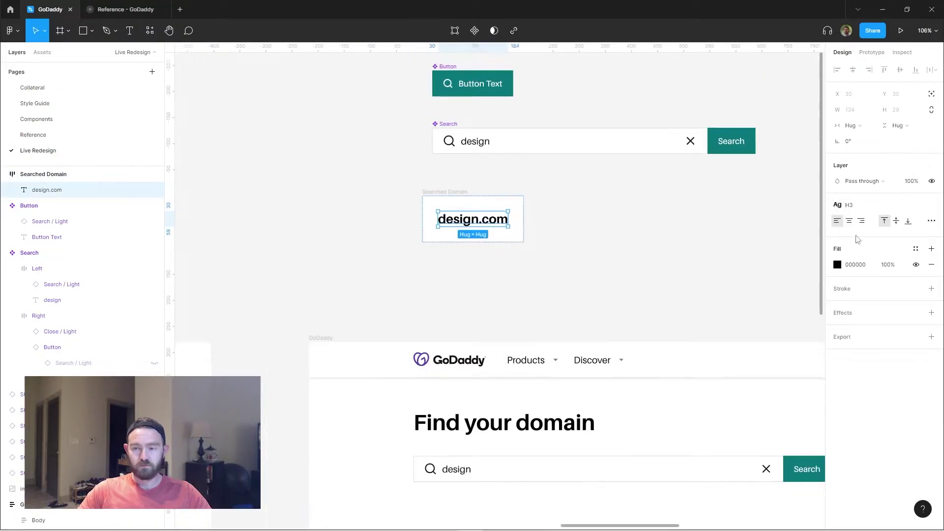
pyautogui.hotkey('shift', 'a')
pyautogui.hotkey('ctrl', 'r')
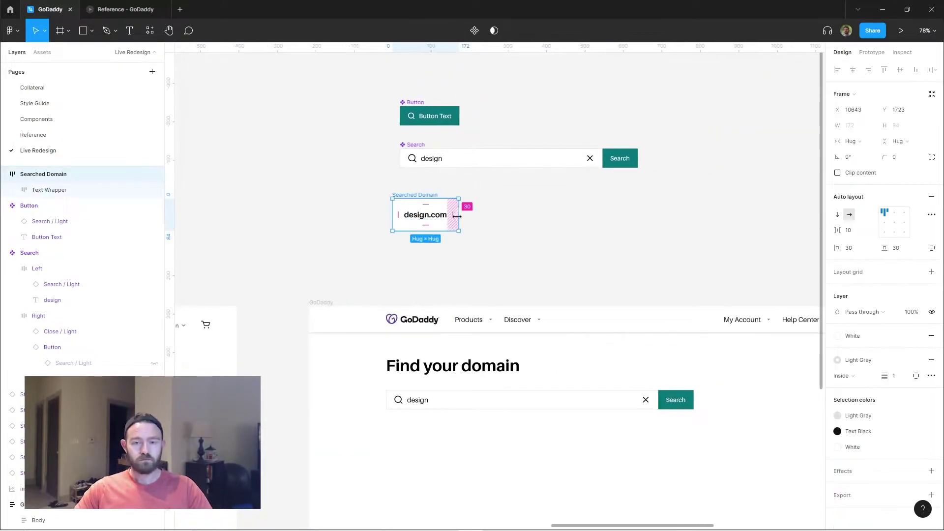
pyautogui.moveTo(457, 217); pyautogui.dragTo(595, 216)
pyautogui.scroll(3, 427, 228)
pyautogui.click(835, 214)
pyautogui.doubleClick(439, 229)
pyautogui.write('Looks like this domain is taken already.  Check out some')
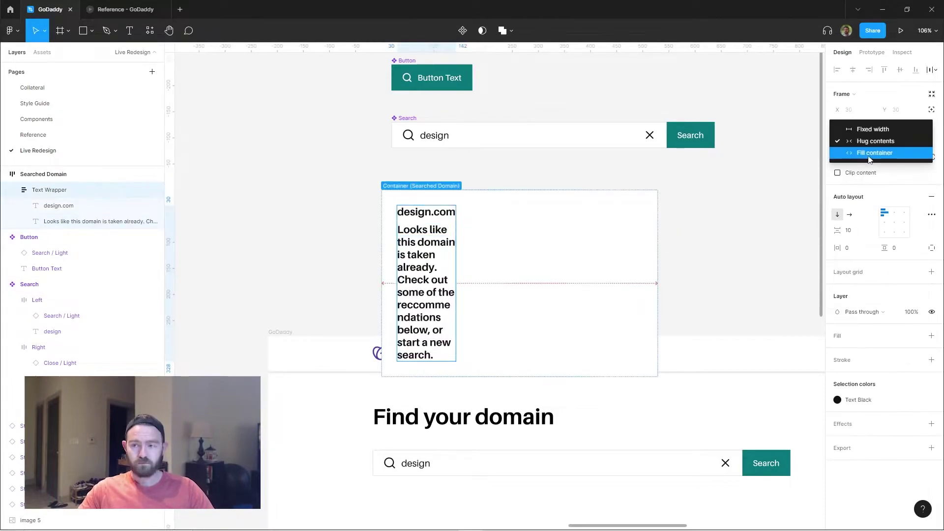
pyautogui.click(873, 152)
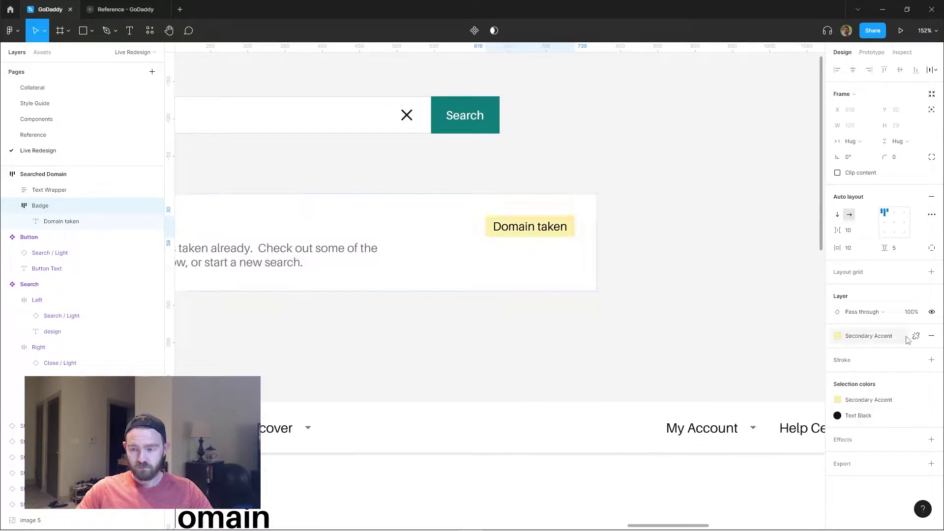
# Fill the Domain taken badge with a pale peach colour.
pyautogui.click(907, 339)
pyautogui.doubleClick(530, 226)
pyautogui.click(837, 264)
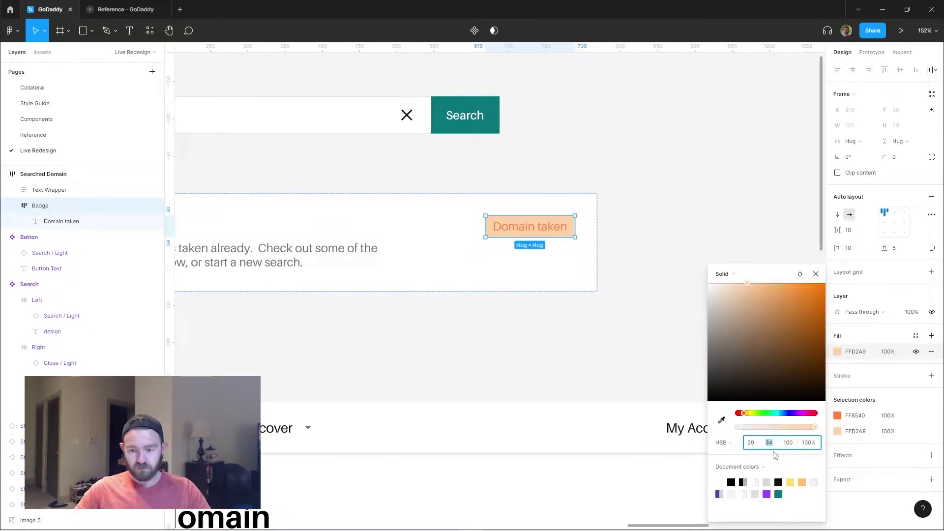
pyautogui.scroll(-5, 606, 262)
pyautogui.click(605, 263)
# Make the card a component and paste it under the page's search bar with adjusted spacing.
pyautogui.click(580, 251)
pyautogui.hotkey('ctrl', 'alt', 'k')
pyautogui.click(485, 323)
pyautogui.hotkey('ctrl', 'v')
pyautogui.scroll(-3, 568, 318)
pyautogui.click(568, 318)
pyautogui.scroll(-3, 567, 318)
pyautogui.click(438, 339)
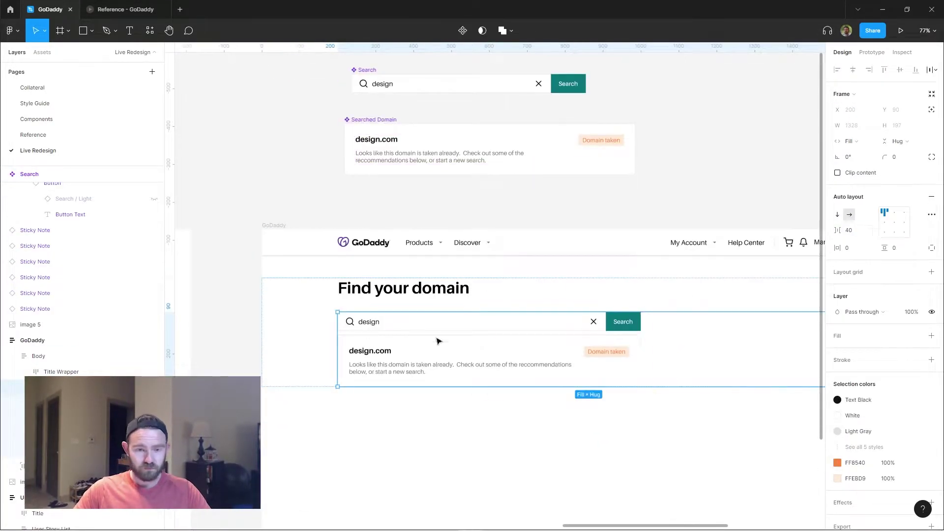
pyautogui.scroll(1, 443, 256)
pyautogui.click(380, 256)
# Add the 'Similar domains are available.' line and a small new auto-layout frame.
pyautogui.press('t')
pyautogui.click(362, 219)
pyautogui.write('Similar domains are available.')
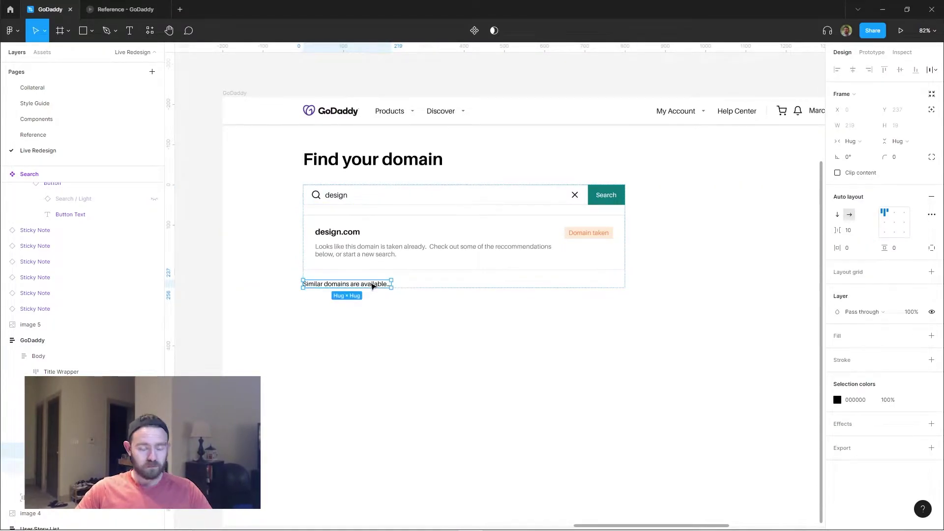
pyautogui.write('f')
pyautogui.moveTo(396, 282); pyautogui.dragTo(437, 291)
pyautogui.hotkey('shift', 'a')
pyautogui.scroll(5, 296, 260)
pyautogui.hscroll(3, 295, 260)
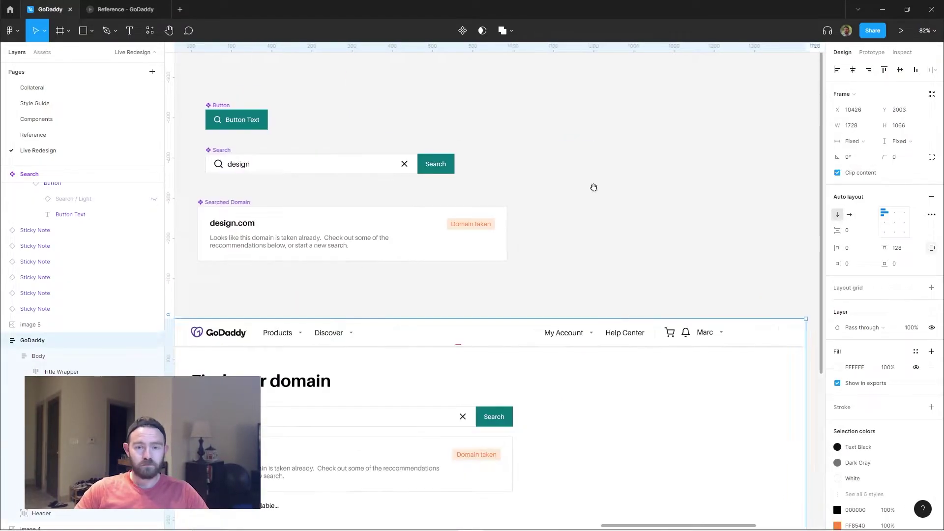
# Build a Secondary Navigation Item auto-layout frame with an 'All' tab label.
pyautogui.click(603, 202)
pyautogui.scroll(5, 553, 274)
pyautogui.click(499, 139)
pyautogui.scroll(-1, 576, 134)
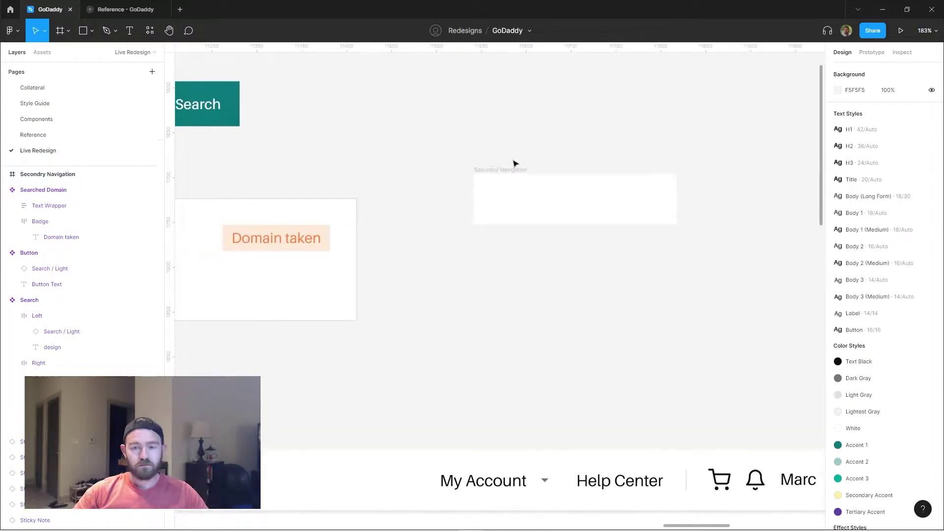
pyautogui.scroll(3, 576, 134)
pyautogui.click(432, 211)
pyautogui.doubleClick(475, 187)
pyautogui.write('Secondary Navigation Item')
pyautogui.press('Return')
pyautogui.press('t')
pyautogui.click(458, 223)
pyautogui.write('All')
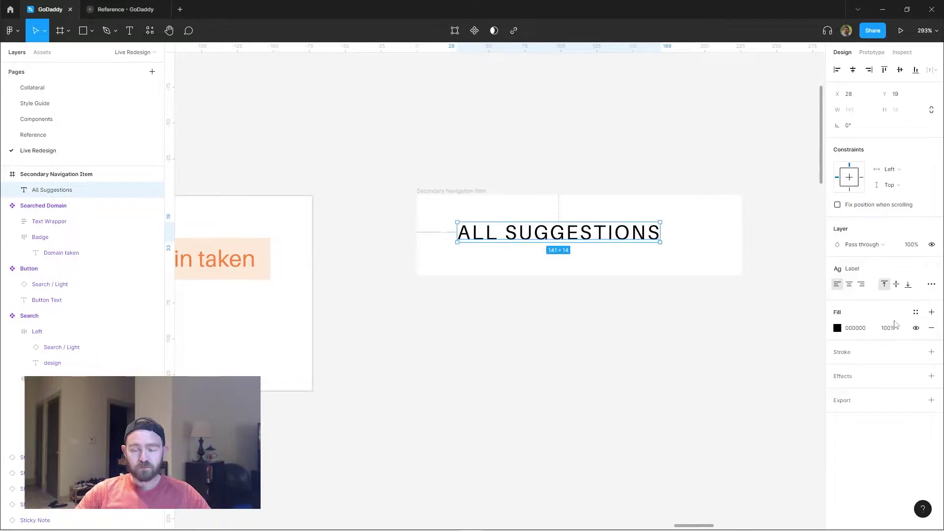
pyautogui.scroll(-3, 419, 175)
pyautogui.press('Escape')
pyautogui.hotkey('shift', 'a')
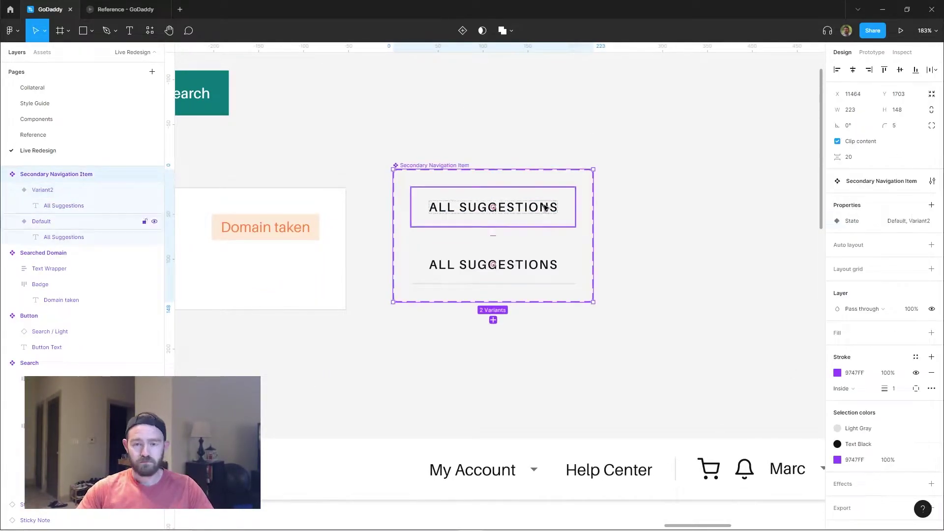
# Paste the tab under Similar domains and duplicate it into ONLY .COM DOMAINS and ONLY COMMON DOMAINS tabs.
pyautogui.hotkey('ctrl', 'v')
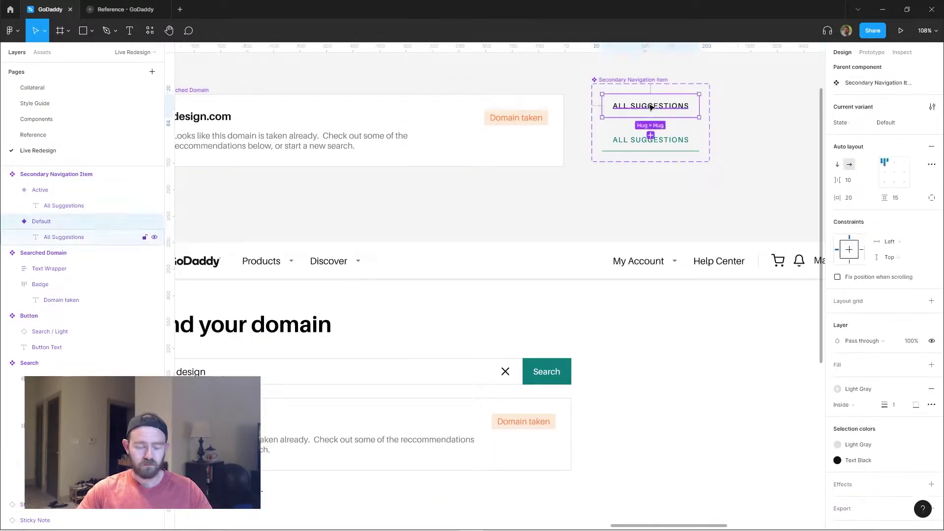
pyautogui.click(394, 282)
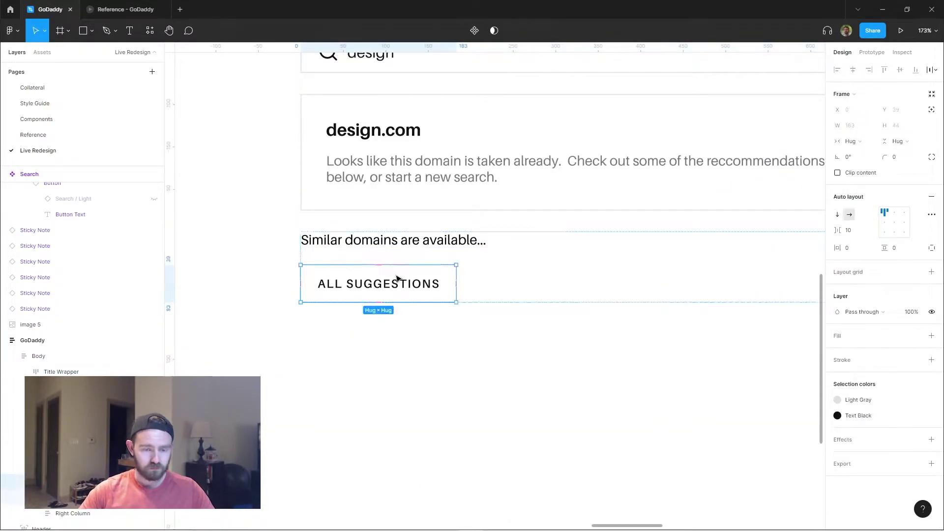
pyautogui.hotkey('ctrl', 'd')
pyautogui.hotkey('shift', 'a')
pyautogui.click(916, 359)
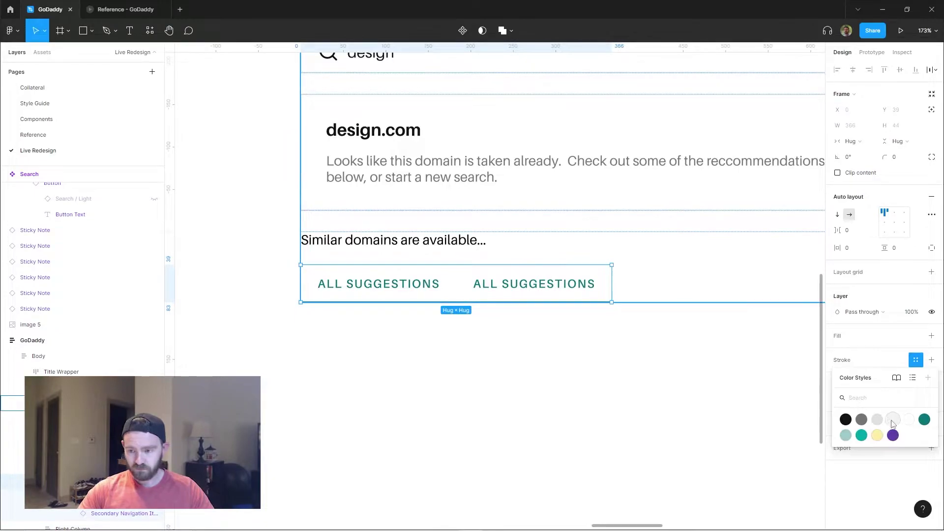
pyautogui.doubleClick(562, 284)
pyautogui.write('ONLY .COM DOMAINS')
pyautogui.press('Escape')
pyautogui.hotkey('ctrl', 'd')
pyautogui.doubleClick(749, 283)
pyautogui.write('ONLY COMMON DOMAINS')
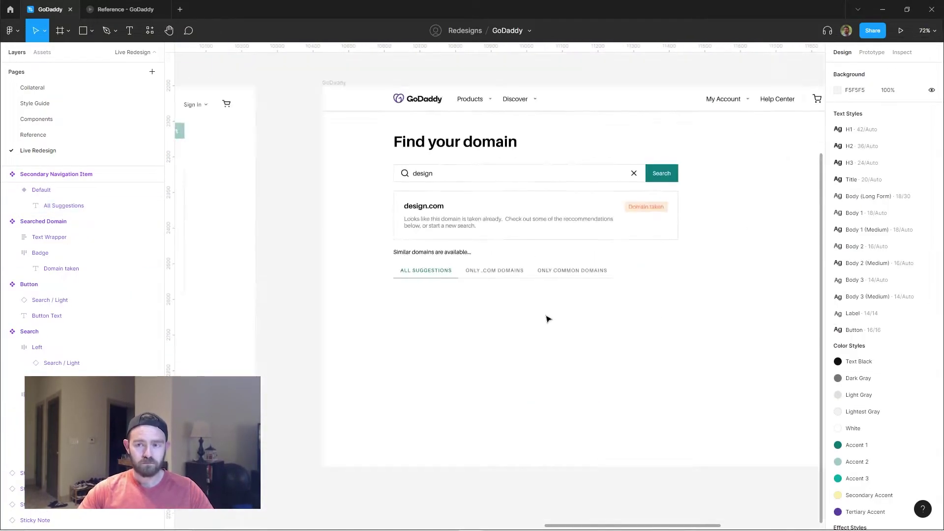
pyautogui.click(432, 259)
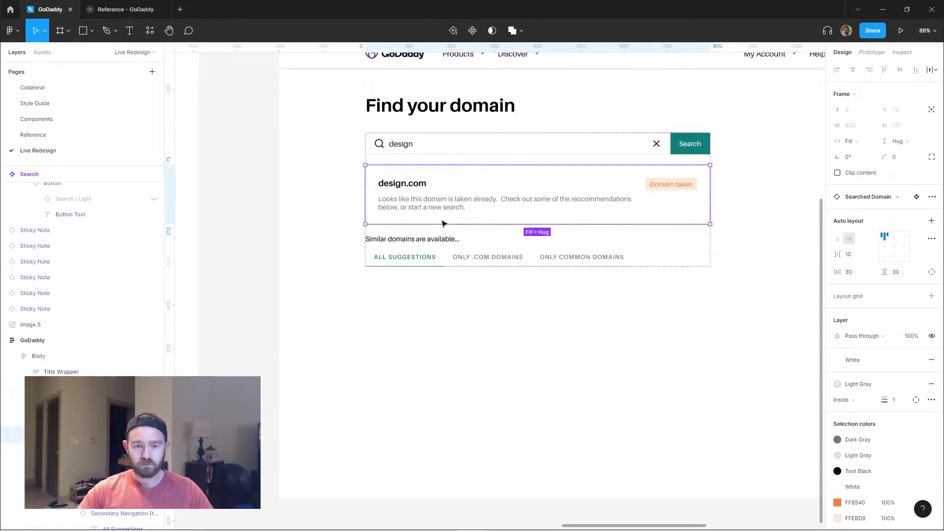
# Duplicate the tab row and add a Recommended label beside design.org.
pyautogui.click(430, 263)
pyautogui.hotkey('ctrl', 'd')
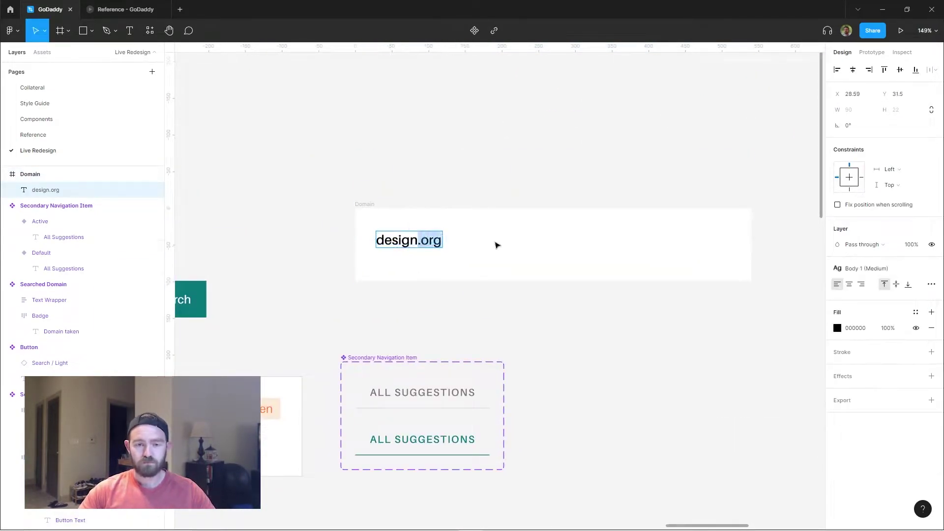
pyautogui.click(497, 244)
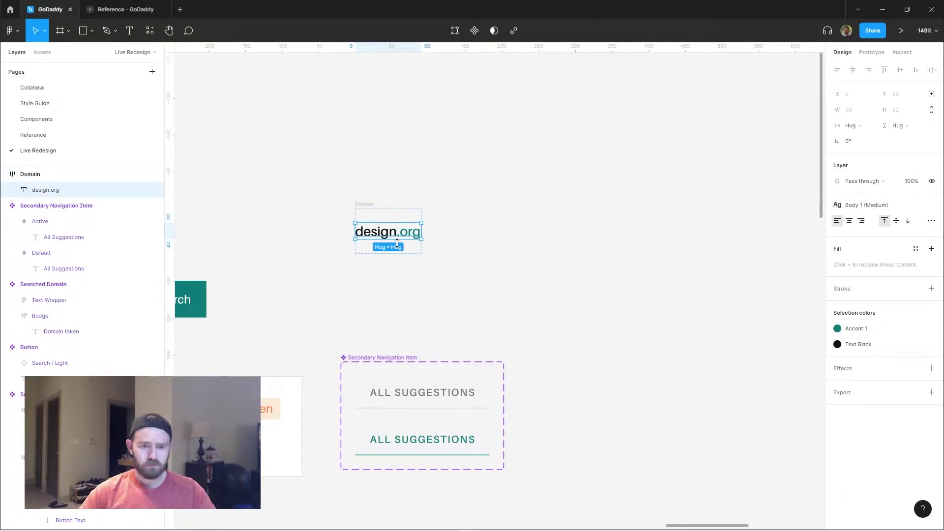
pyautogui.press('Return')
pyautogui.write('Recommended')
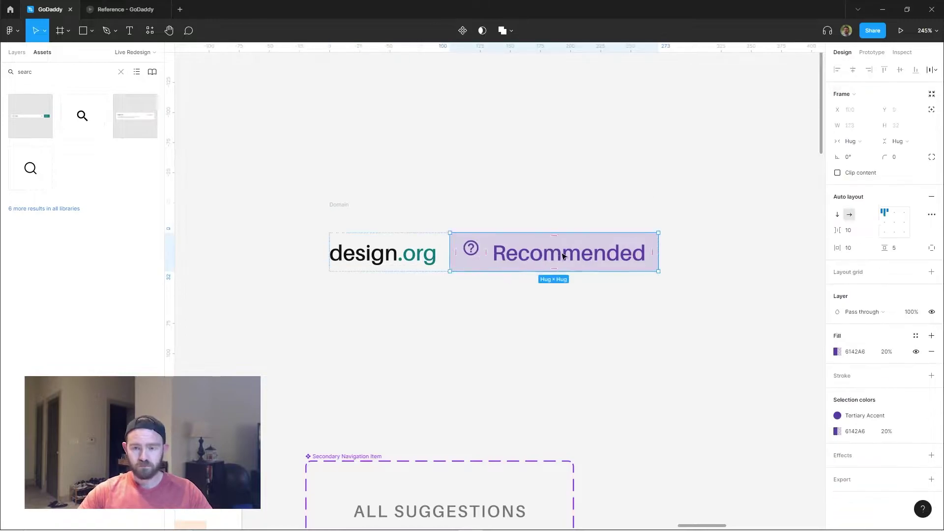
# Duplicate the design.org row and make $69.99 a smaller grey struck-through price.
pyautogui.click(506, 235)
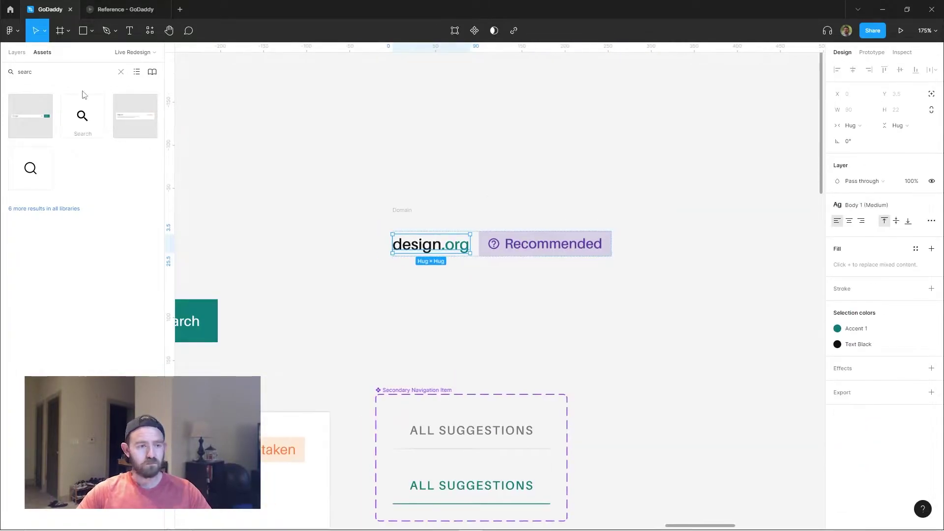
pyautogui.hotkey('ctrl', 'd')
pyautogui.press('Escape')
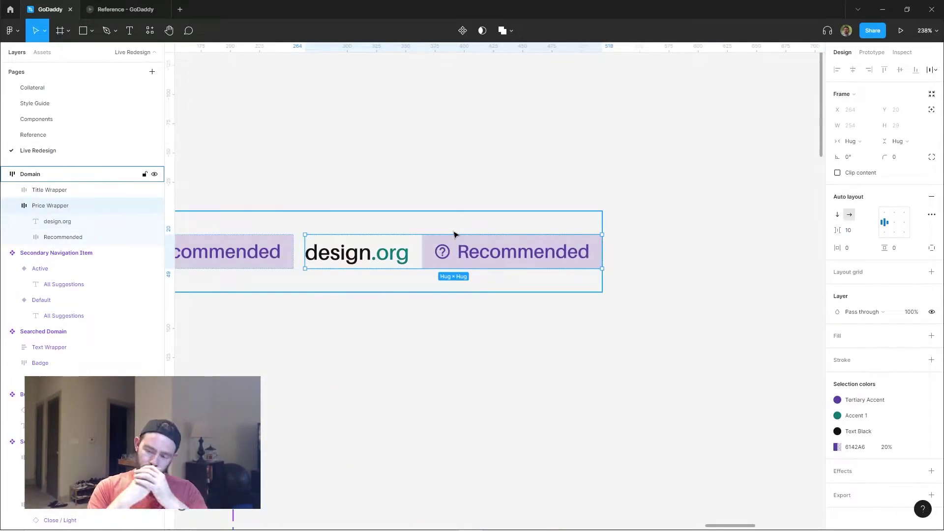
pyautogui.hscroll(-3, 455, 234)
pyautogui.scroll(-1, 454, 234)
pyautogui.doubleClick(450, 221)
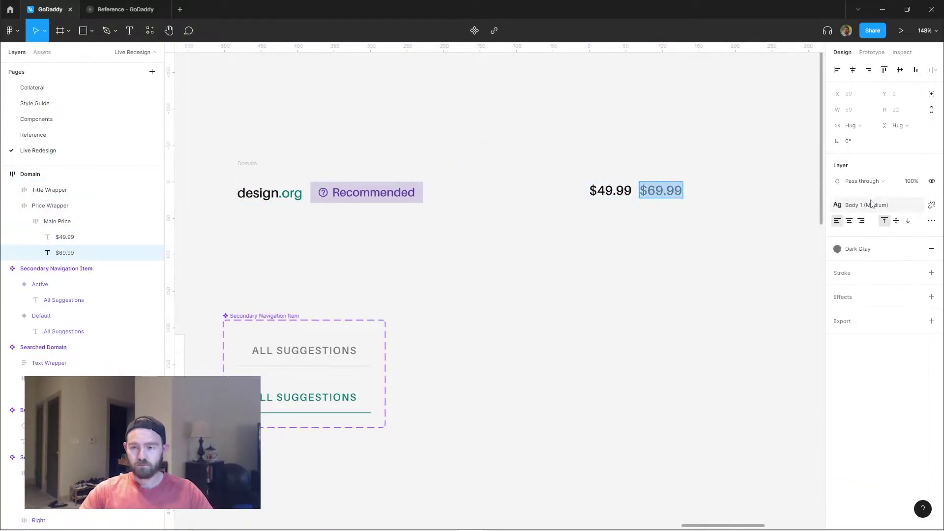
pyautogui.click(871, 204)
pyautogui.click(888, 383)
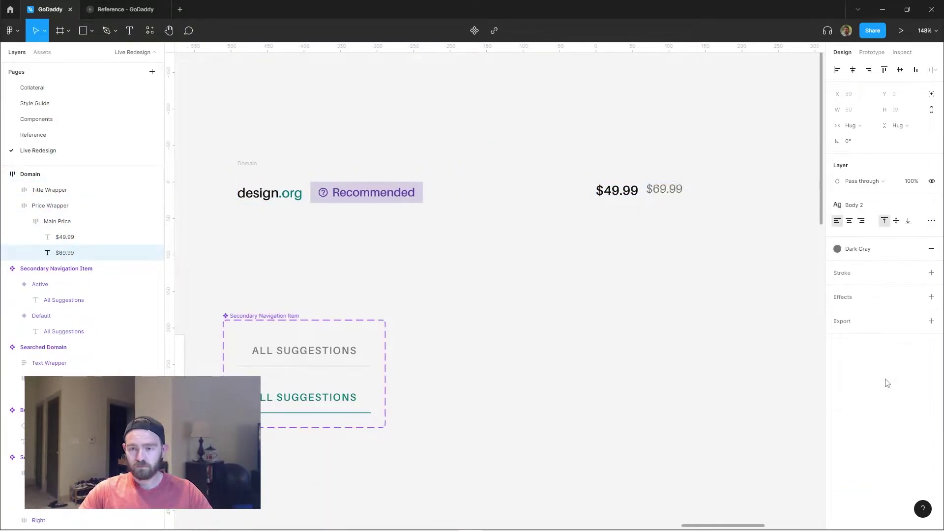
pyautogui.hotkey('ctrl', 'shift', 'x')
# Duplicate the price pair, change the copy to $12.99 / yr. to renew, and delete the extra price line.
pyautogui.press('Escape')
pyautogui.press('Escape')
pyautogui.press('Escape')
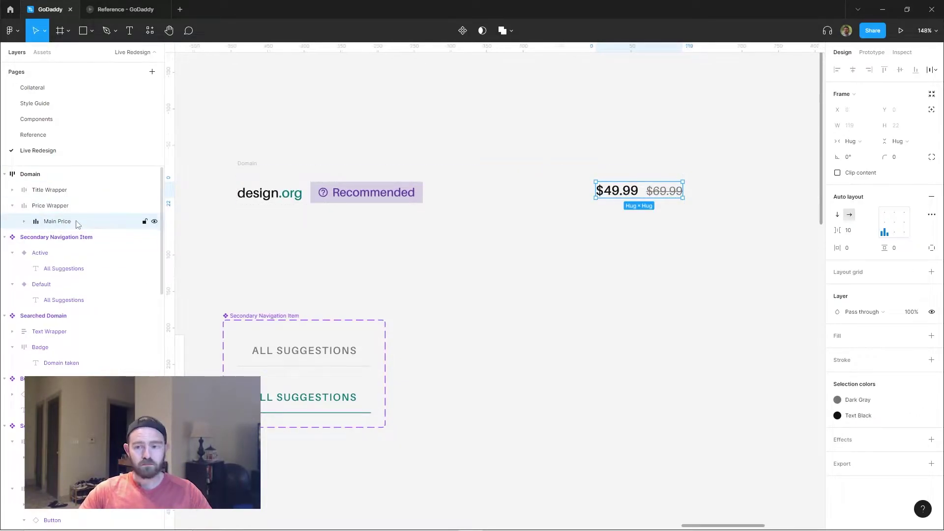
pyautogui.hotkey('ctrl', 'd')
pyautogui.doubleClick(664, 210)
pyautogui.write('$12.99 / yr. to renew')
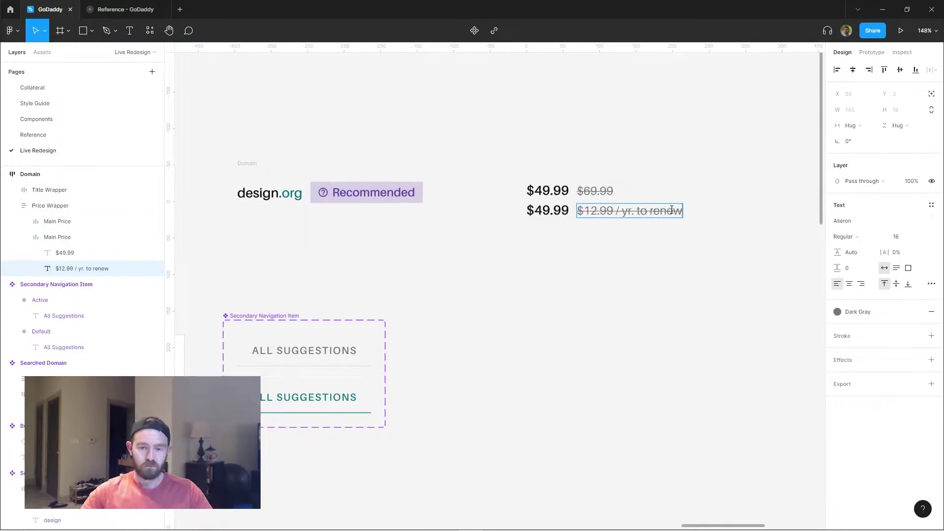
pyautogui.press('Escape')
pyautogui.hotkey('shift', 'Tab')
pyautogui.press('Delete')
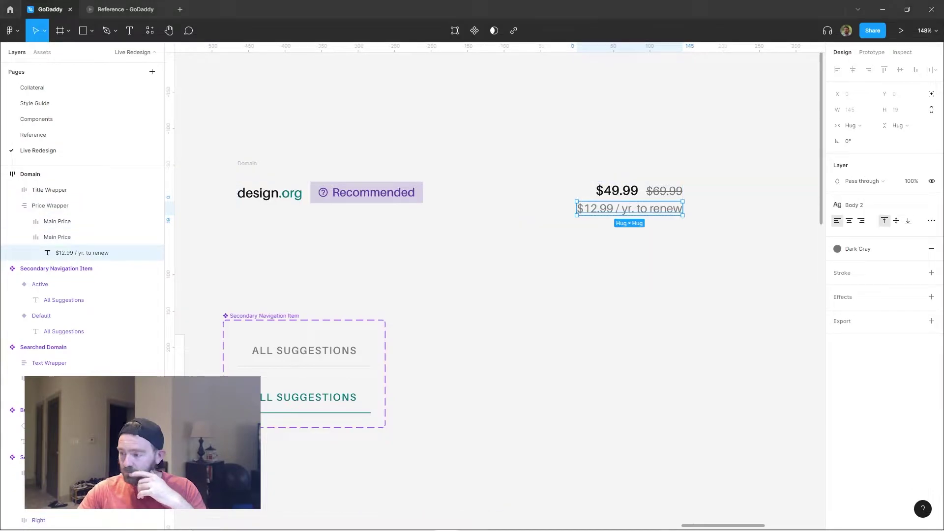
pyautogui.moveTo(628, 301); pyautogui.dragTo(604, 310)
pyautogui.hotkey('shift', 'Return')
pyautogui.click(731, 149)
pyautogui.scroll(-1, 732, 149)
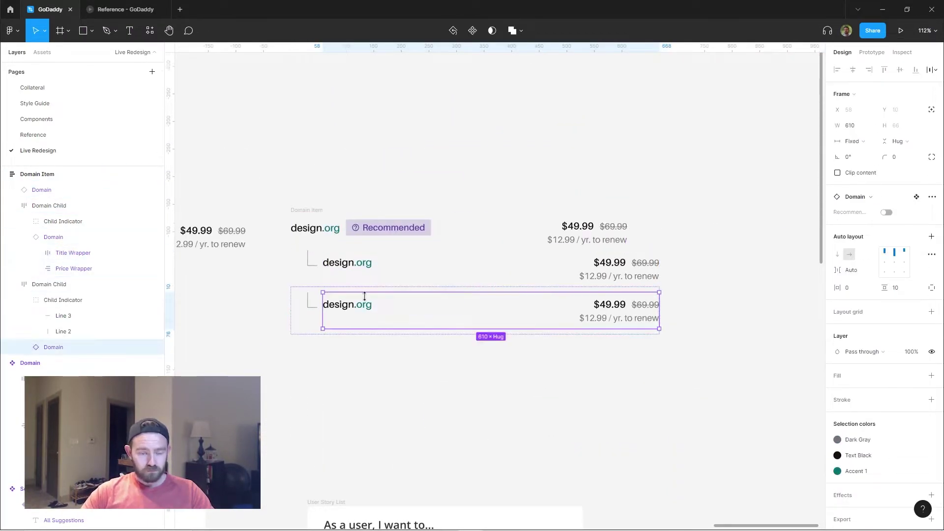
# Set both child rows' indicator line lengths to 31.
pyautogui.scroll(10, 365, 296)
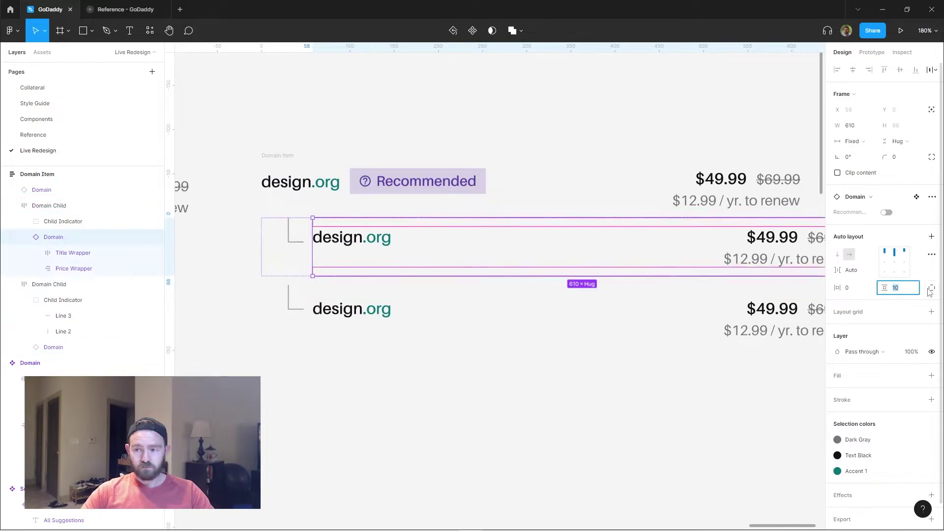
pyautogui.click(285, 190)
pyautogui.doubleClick(280, 190)
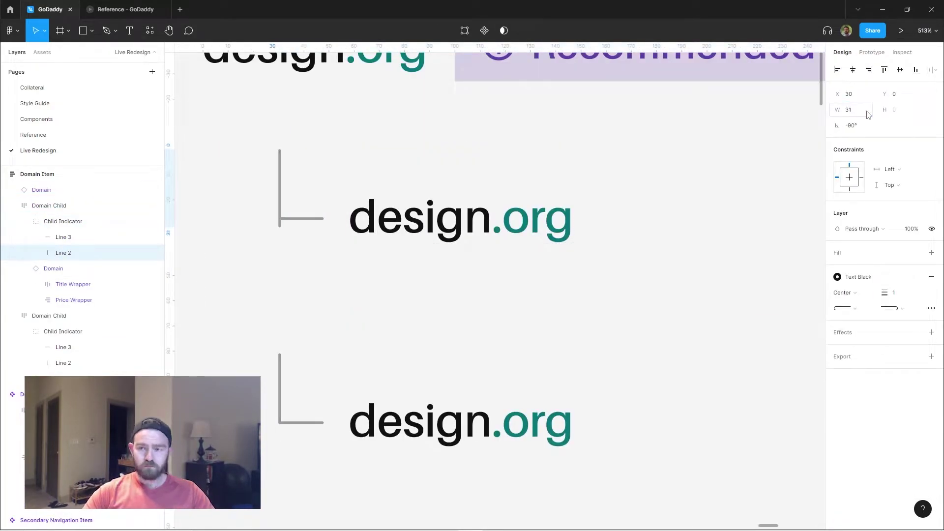
pyautogui.click(305, 218)
pyautogui.press('Down')
pyautogui.press('Down')
pyautogui.press('Down')
pyautogui.doubleClick(280, 394)
pyautogui.click(861, 113)
pyautogui.write('31')
pyautogui.click(305, 423)
pyautogui.scroll(4, 379, 441)
pyautogui.scroll(-12, 379, 440)
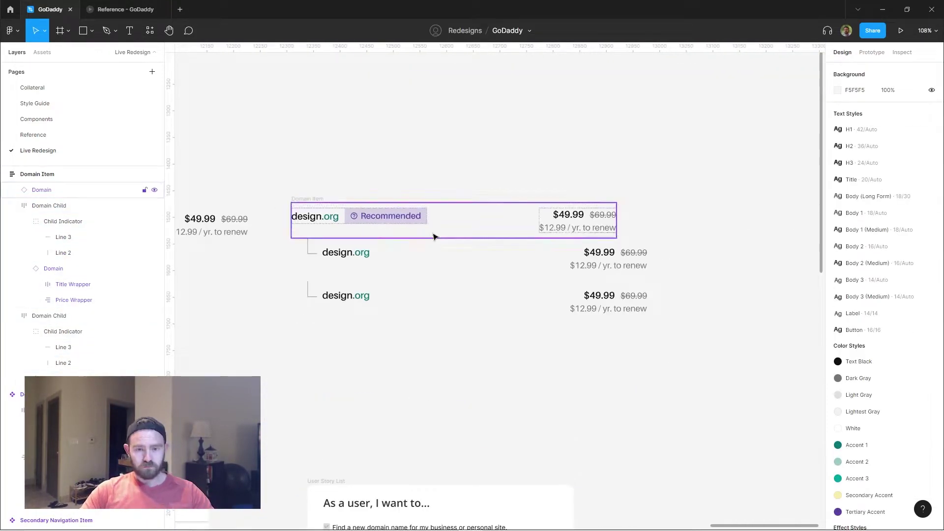
# Set the top domain row's padding to 0 and make both child rows fill the container width.
pyautogui.click(434, 237)
pyautogui.click(885, 287)
pyautogui.write('0')
pyautogui.doubleClick(643, 291)
pyautogui.click(48, 205)
pyautogui.keyDown('shift'); pyautogui.click(48, 221); pyautogui.keyUp('shift')
pyautogui.click(850, 141)
pyautogui.click(871, 165)
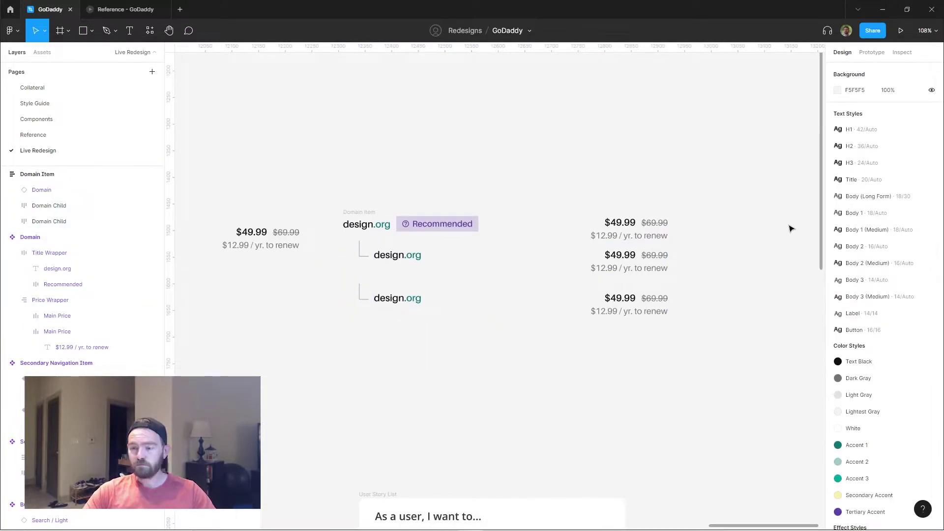
# Make Domain Item a component and begin a 'Show Children' visibility property, then undo the last changes.
pyautogui.click(644, 305)
pyautogui.hotkey('shift', 'Return')
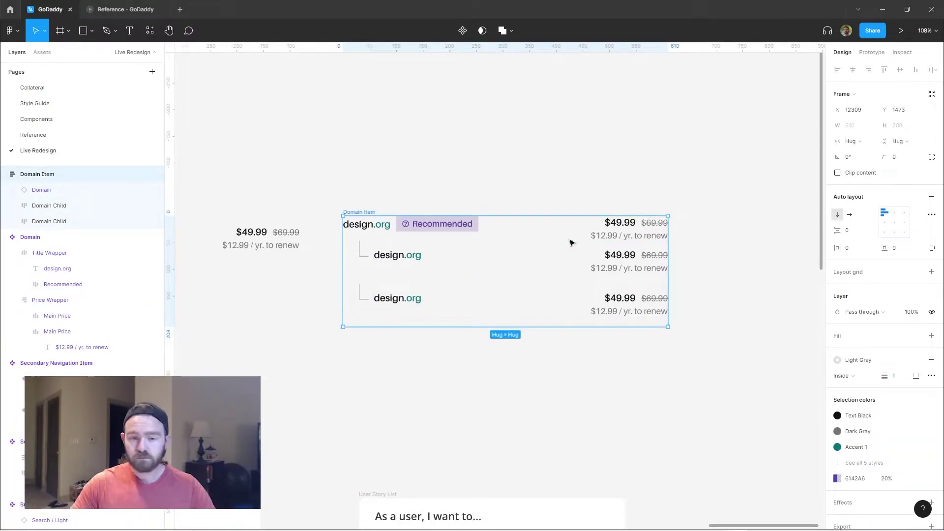
pyautogui.hotkey('ctrl', 'alt', 'k')
pyautogui.click(49, 206)
pyautogui.keyDown('shift'); pyautogui.click(49, 221); pyautogui.keyUp('shift')
pyautogui.click(932, 352)
pyautogui.write('Show Chi')
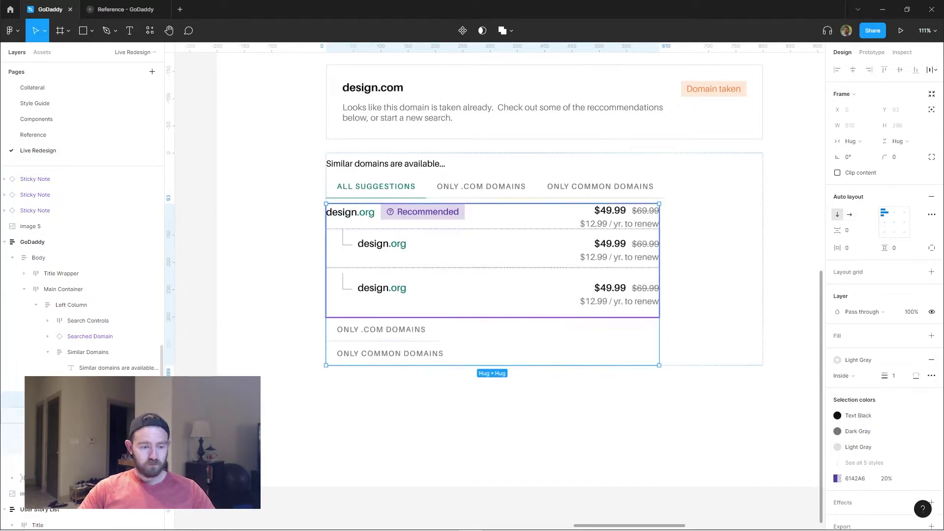
pyautogui.hotkey('ctrl', 'z')
pyautogui.hotkey('ctrl', 'z')
pyautogui.hotkey('ctrl', 'z')
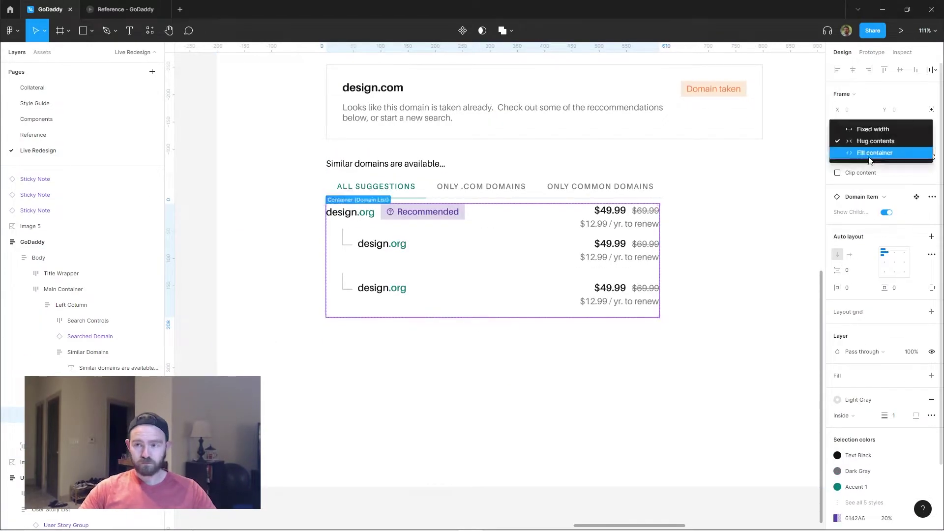
pyautogui.hotkey('ctrl', 'z')
pyautogui.hotkey('ctrl', 'z')
pyautogui.hotkey('ctrl', 'z')
pyautogui.hotkey('ctrl', 'z')
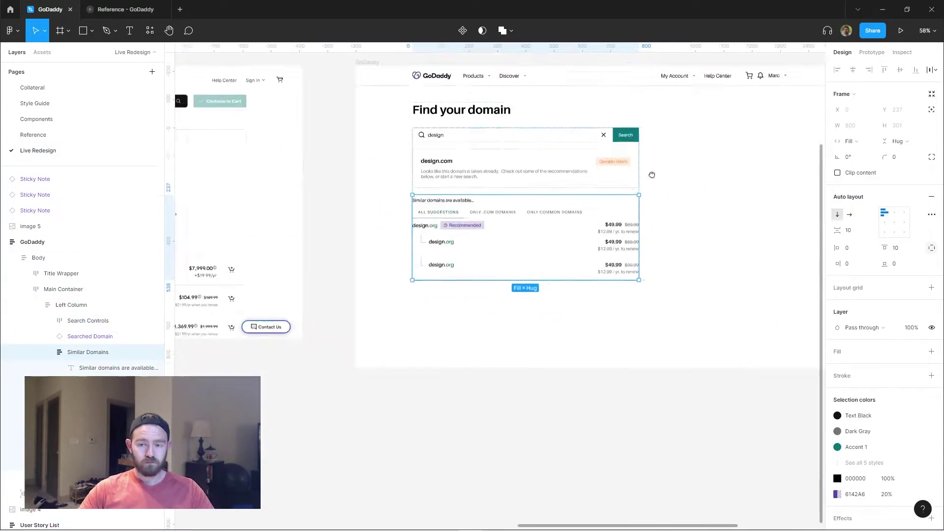
pyautogui.hotkey('ctrl', 'z')
pyautogui.hotkey('ctrl', 'z')
pyautogui.hotkey('ctrl', 'z')
pyautogui.hotkey('ctrl', 'z')
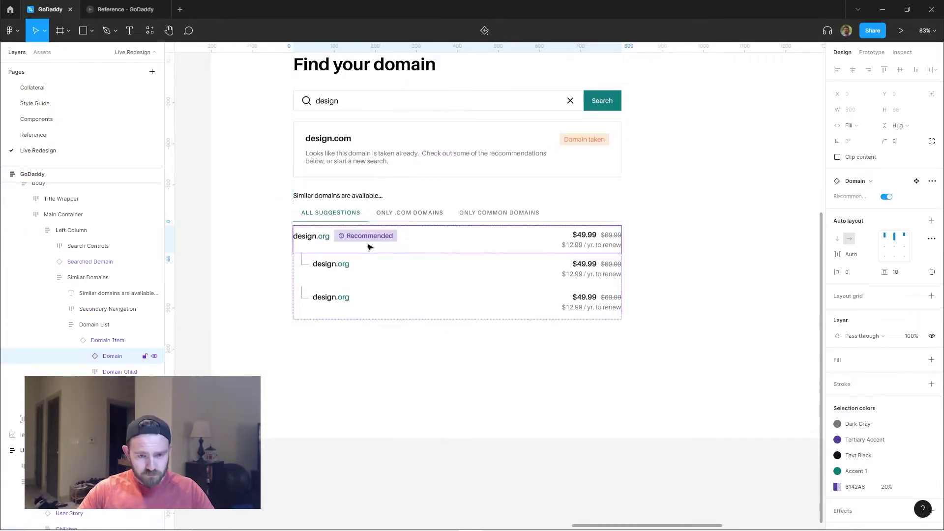
pyautogui.click(908, 331)
pyautogui.hotkey('ctrl', 'z')
pyautogui.hotkey('ctrl', 'z')
pyautogui.hotkey('ctrl', 'z')
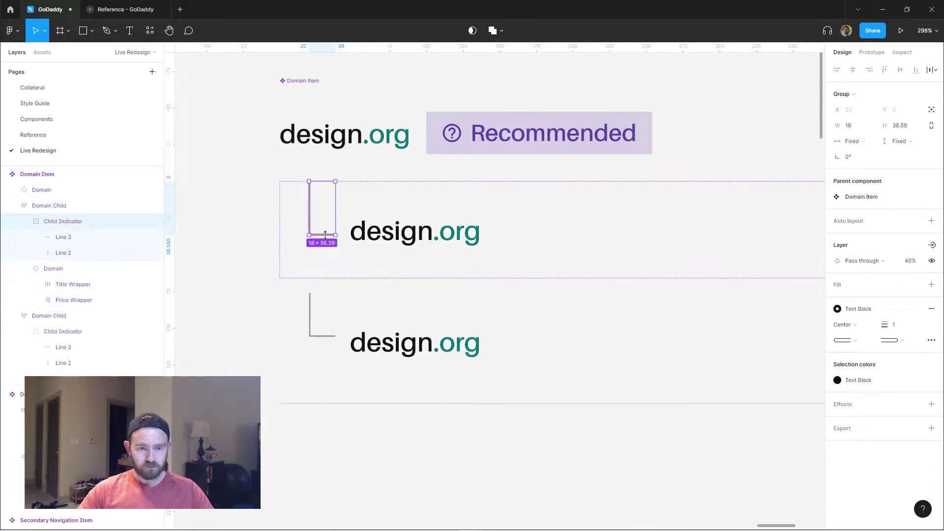
# Place a cart-with-plus icon into the copied price block and delete the copied price text.
pyautogui.scroll(-3, 442, 311)
pyautogui.moveTo(443, 312); pyautogui.dragTo(546, 303)
pyautogui.hotkey('ctrl', 'z')
pyautogui.hotkey('ctrl', 'z')
pyautogui.hotkey('ctrl', 'z')
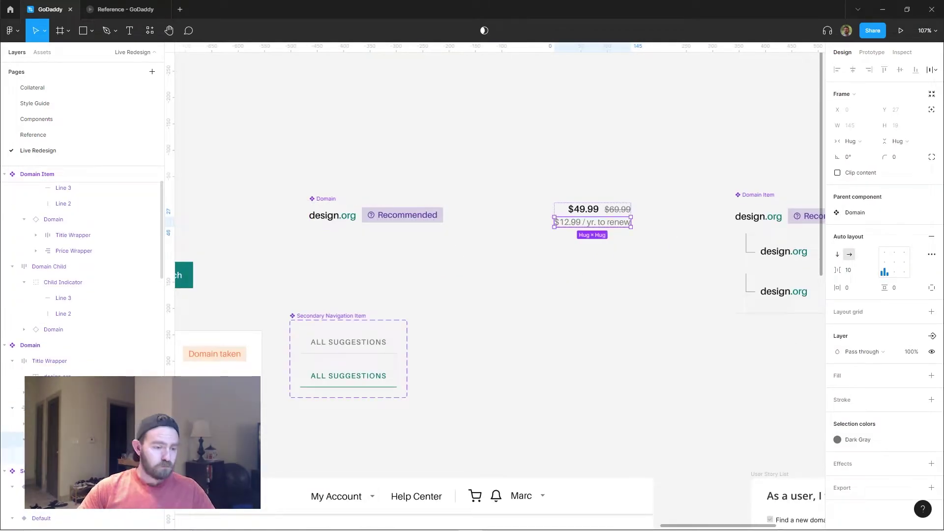
pyautogui.hotkey('ctrl', 'z')
pyautogui.hotkey('ctrl', 'z')
pyautogui.hotkey('ctrl', 'z')
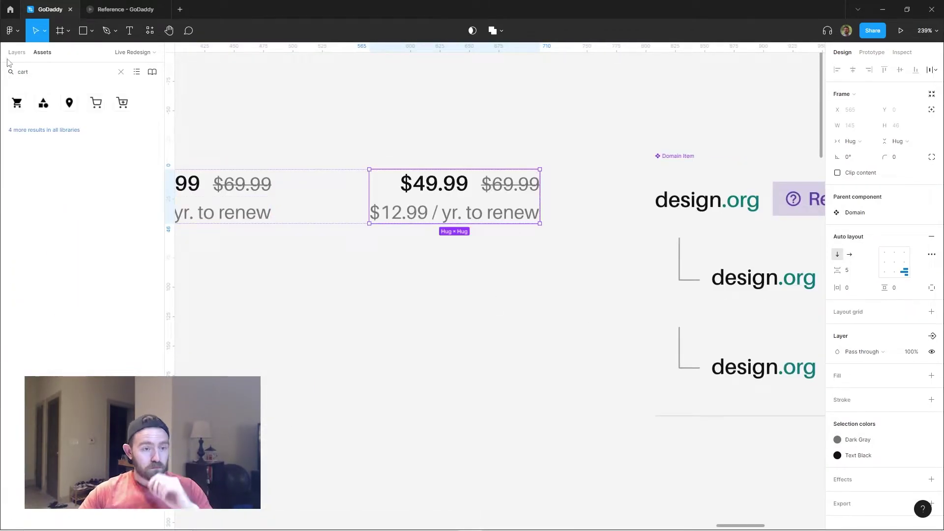
pyautogui.moveTo(122, 102); pyautogui.dragTo(522, 185)
pyautogui.click(17, 52)
pyautogui.click(67, 326)
pyautogui.press('Delete')
pyautogui.scroll(-2, 264, 329)
# Wrap the cart icon in a centered 'Icon Wrapper' auto layout with Lightest Gray fill, layer named 'Icon'.
pyautogui.click(66, 310)
pyautogui.hotkey('shift', 'a')
pyautogui.write('Icon Wrapper')
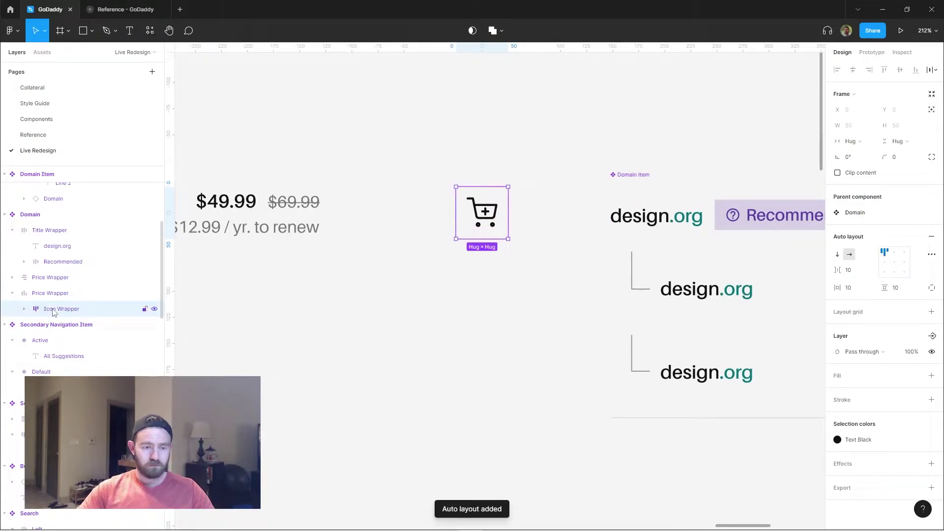
pyautogui.click(893, 435)
pyautogui.click(894, 262)
pyautogui.scroll(-1, 421, 345)
pyautogui.doubleClick(43, 294)
pyautogui.doubleClick(41, 294)
pyautogui.write('Icons')
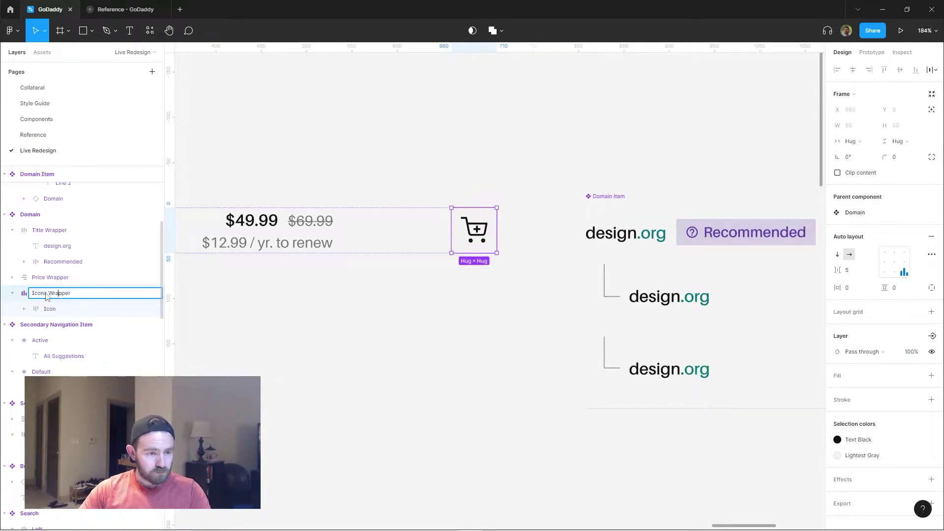
pyautogui.press('Return')
# Add a second icon swapped to a package icon with an 'Add all' label, grouped with the price in a row.
pyautogui.hotkey('ctrl', 'd')
pyautogui.hotkey('shift', 'a')
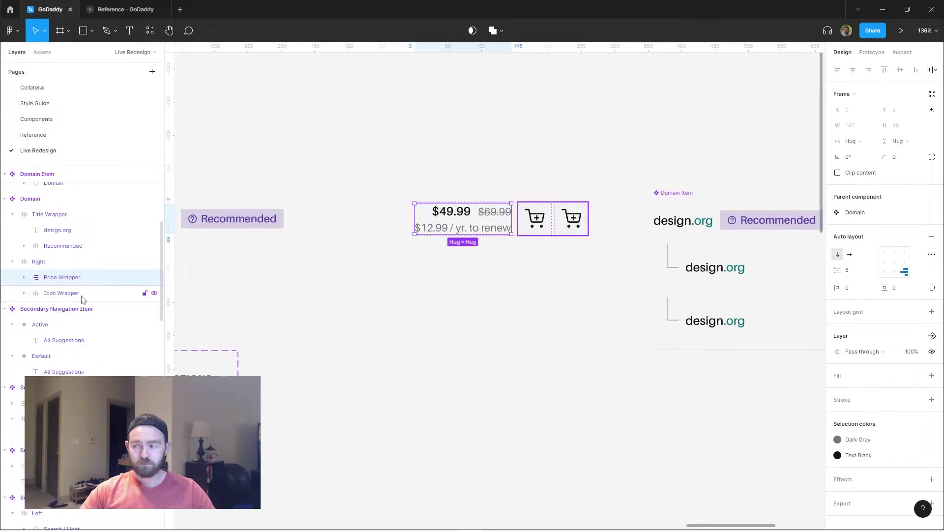
pyautogui.keyDown('ctrl'); pyautogui.click(538, 218); pyautogui.keyUp('ctrl')
pyautogui.click(845, 319)
pyautogui.hotkey('shift', 'a')
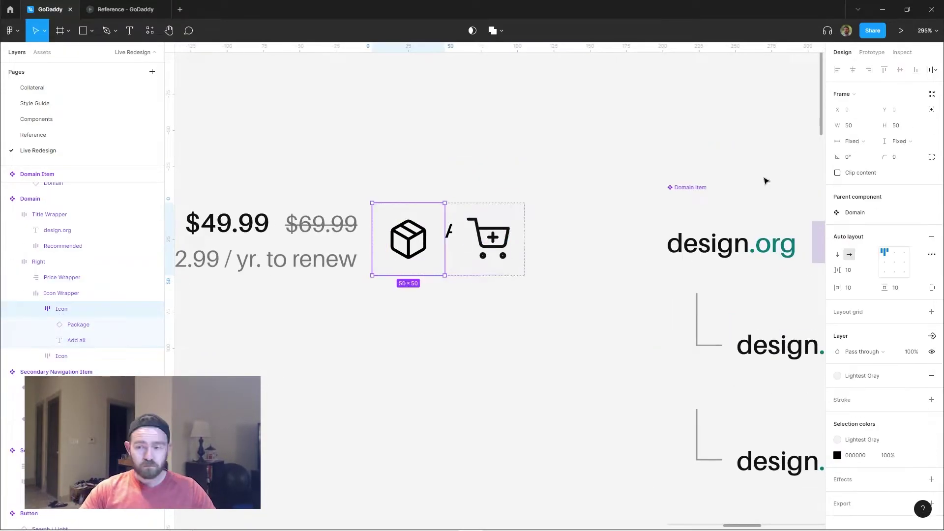
pyautogui.write('Add all')
# Select the row's icons, price-and-buttons group and the Domain List frame.
pyautogui.scroll(-5, 477, 254)
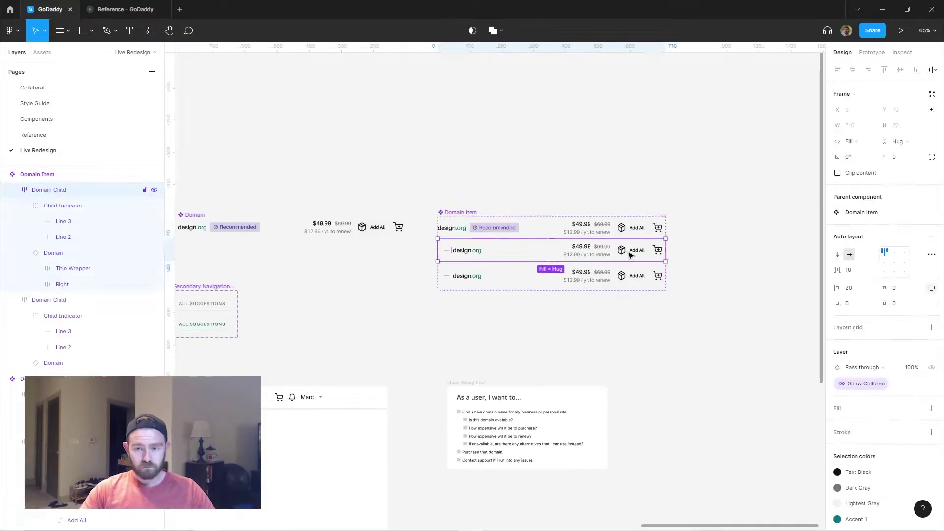
pyautogui.keyDown('shift'); pyautogui.click(569, 282); pyautogui.keyUp('shift')
pyautogui.click(655, 312)
pyautogui.keyDown('ctrl'); pyautogui.click(618, 178); pyautogui.keyUp('ctrl')
pyautogui.click(645, 192)
pyautogui.scroll(4, 659, 298)
pyautogui.scroll(-5, 659, 297)
pyautogui.click(551, 165)
pyautogui.click(843, 270)
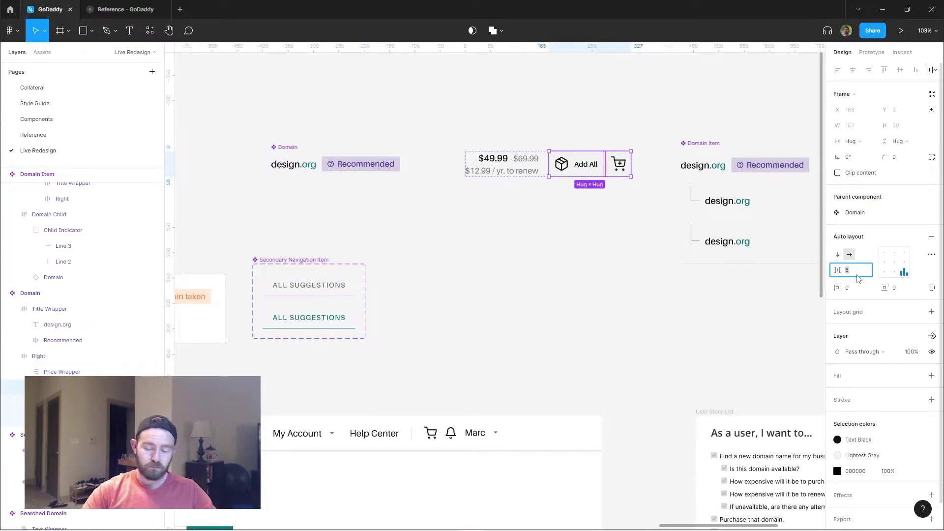
# Duplicate the domain row without its child rows or Recommended badge, and set list spacing to 10.
pyautogui.click(654, 231)
pyautogui.scroll(-3, 654, 232)
pyautogui.click(555, 295)
pyautogui.hotkey('ctrl', 'd')
pyautogui.scroll(3, 371, 344)
pyautogui.press('Delete')
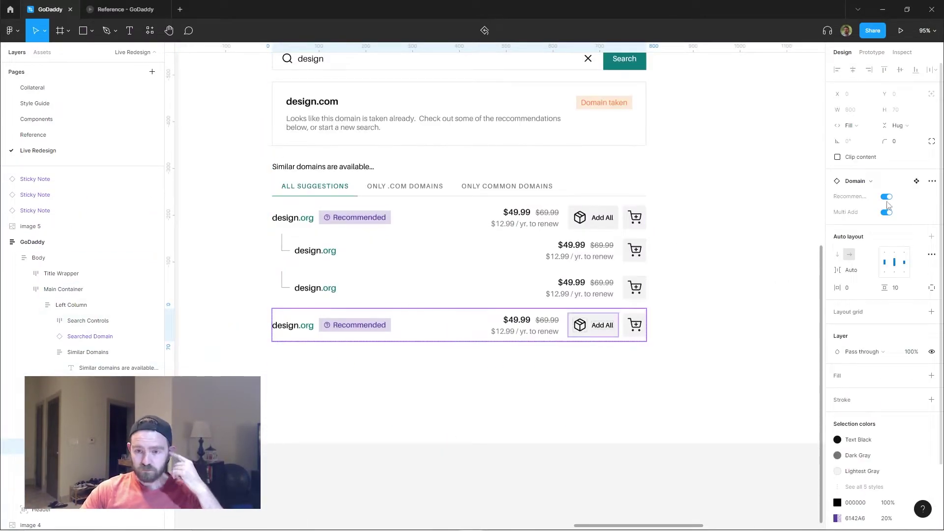
pyautogui.press('Delete')
pyautogui.click(848, 230)
pyautogui.write('10')
# Duplicate the domain rows and vary names and prices, such as designr.com and a $349.99 design.org.
pyautogui.scroll(-3, 864, 228)
pyautogui.click(453, 231)
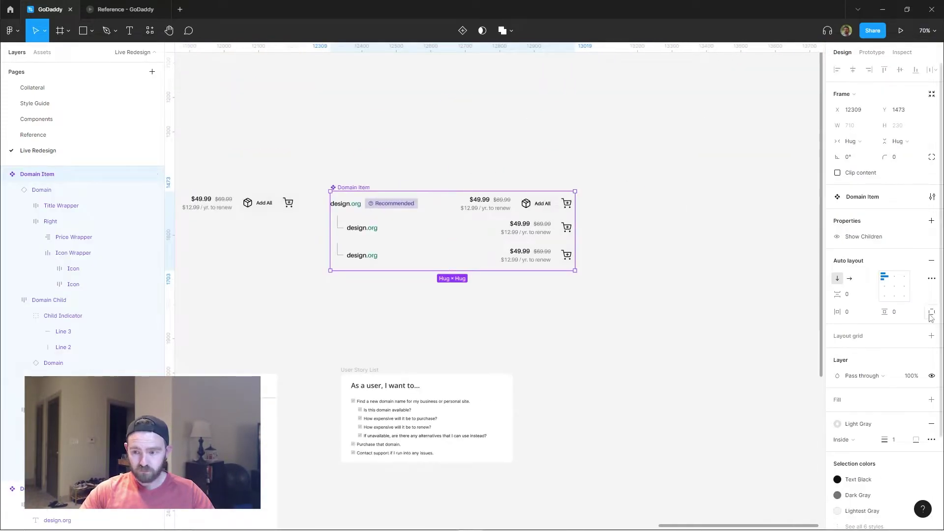
pyautogui.scroll(2, 643, 292)
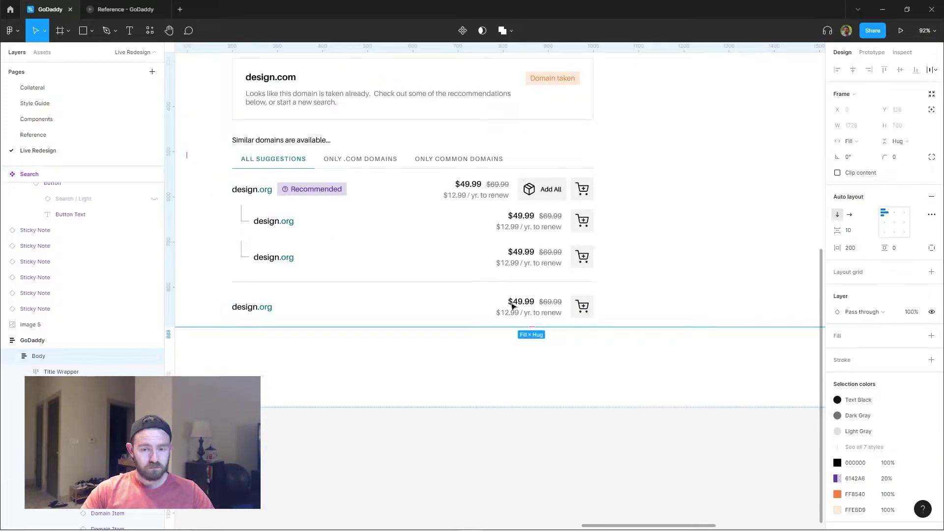
pyautogui.hotkey('ctrl', 'd')
pyautogui.scroll(2, 512, 319)
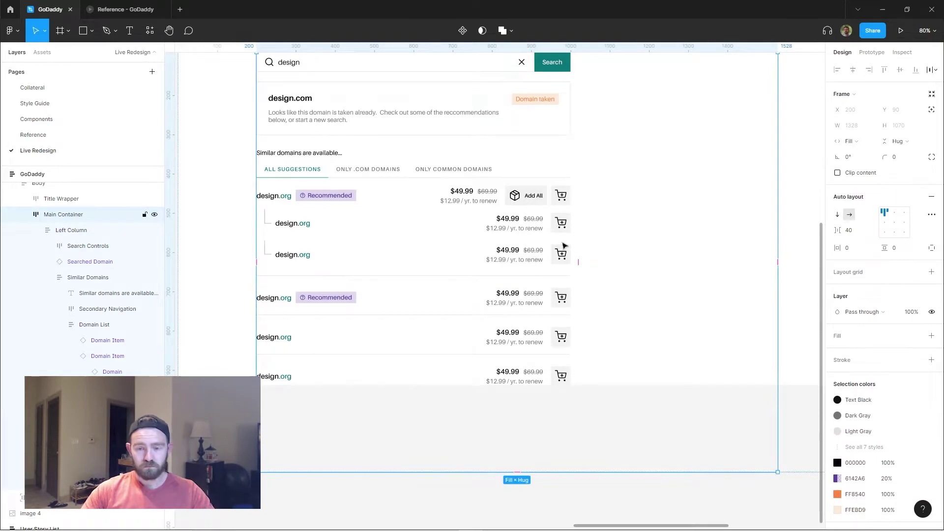
pyautogui.scroll(2, 630, 247)
pyautogui.scroll(3, 592, 272)
pyautogui.doubleClick(500, 293)
pyautogui.scroll(-3, 483, 297)
pyautogui.doubleClick(387, 178)
pyautogui.press('Escape')
pyautogui.scroll(-3, 491, 246)
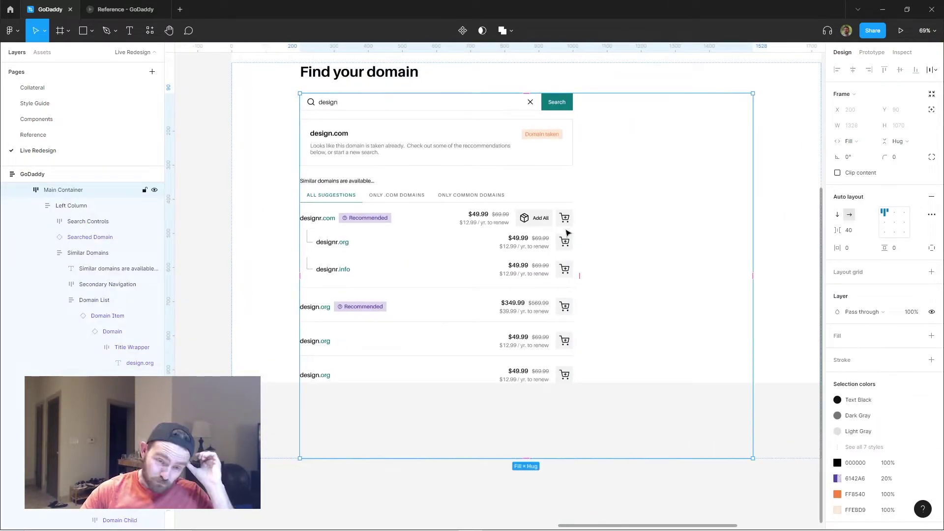
pyautogui.scroll(5, 418, 172)
# Select and adjust the Add All button's icon, the cart icon and the Add All label.
pyautogui.keyDown('ctrl'); pyautogui.click(418, 171); pyautogui.keyUp('ctrl')
pyautogui.click(567, 170)
pyautogui.click(895, 262)
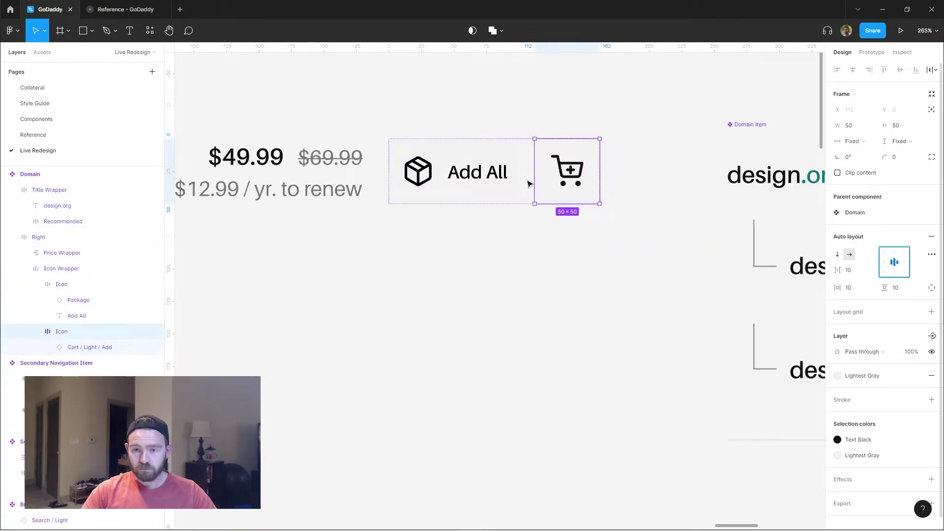
pyautogui.click(457, 172)
pyautogui.scroll(-5, 649, 236)
pyautogui.scroll(4, 492, 246)
pyautogui.keyDown('ctrl'); pyautogui.click(403, 274); pyautogui.keyUp('ctrl')
pyautogui.scroll(-4, 406, 274)
pyautogui.moveTo(455, 285); pyautogui.dragTo(583, 216)
pyautogui.scroll(-5, 584, 216)
# Change a row's domain ending to .net (designly.net) and launch the prototype preview.
pyautogui.doubleClick(321, 344)
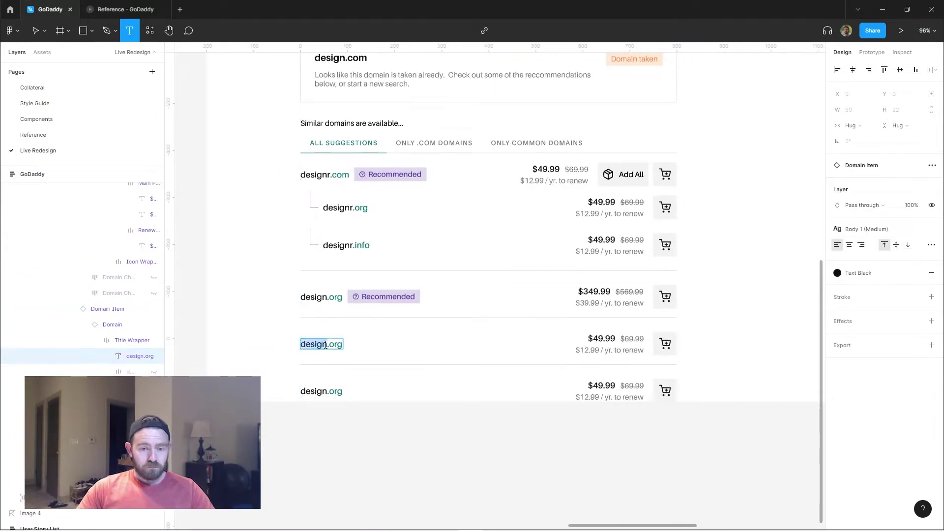
pyautogui.press('BackSpace')
pyautogui.write('net')
pyautogui.press('Escape')
pyautogui.press('Escape')
pyautogui.scroll(-5, 608, 257)
pyautogui.click(872, 52)
pyautogui.click(901, 30)
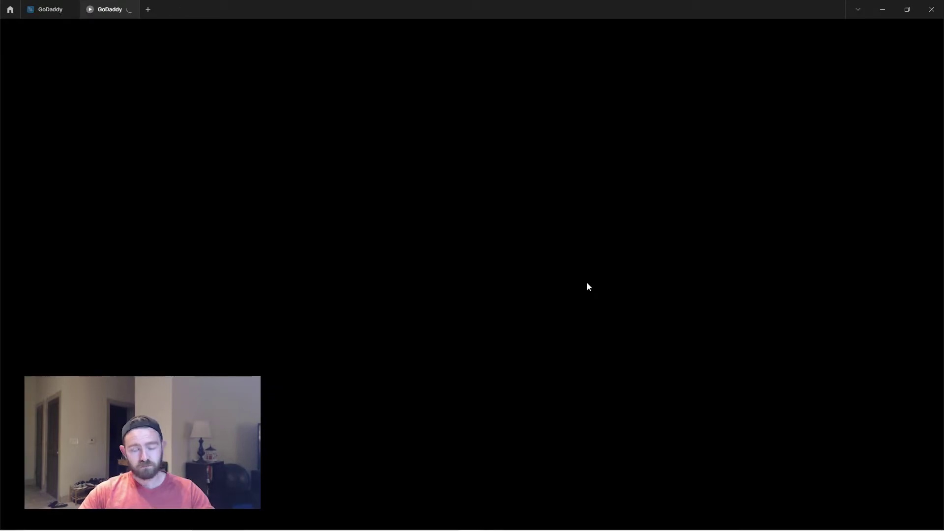
pyautogui.scroll(-5, 255, 211)
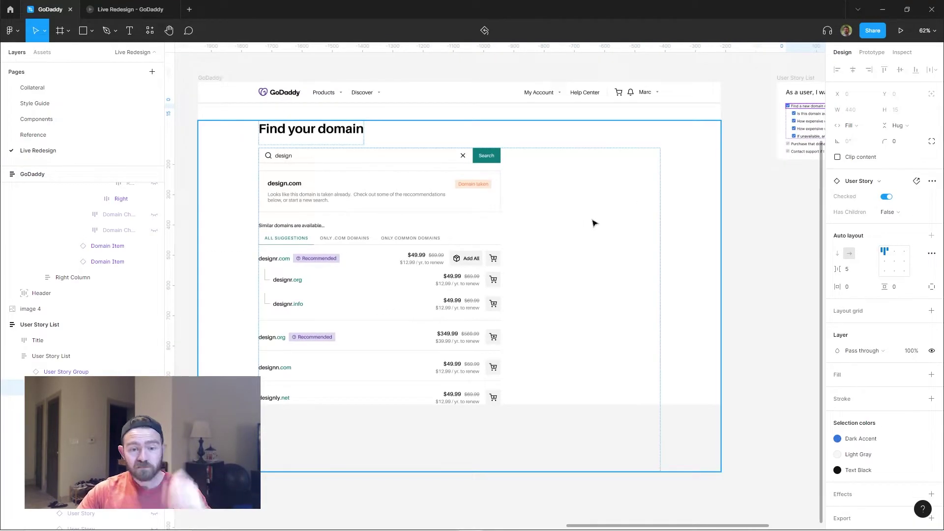
# Draw a frame at the top of the right column, paste the help text in, and apply auto layout.
pyautogui.scroll(3, 544, 220)
pyautogui.press('f')
pyautogui.moveTo(662, 158); pyautogui.dragTo(603, 201)
pyautogui.hotkey('ctrl', 'z')
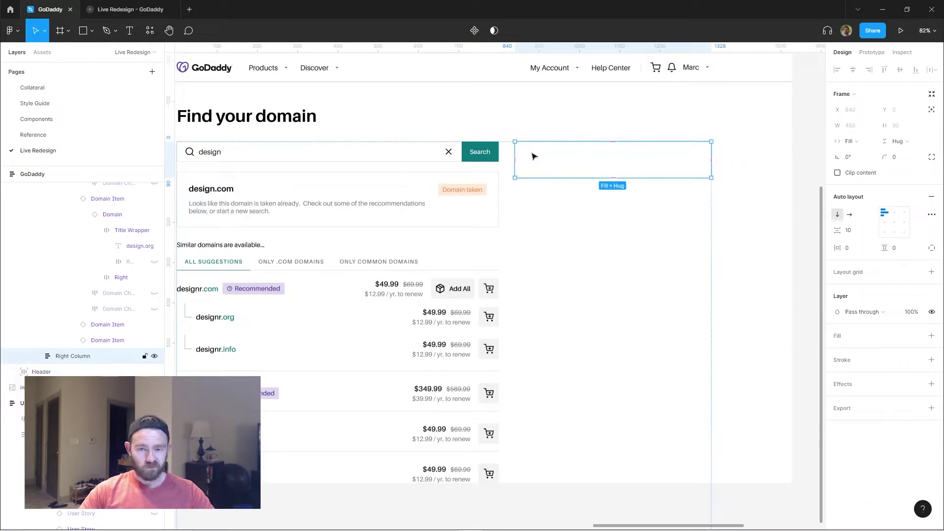
pyautogui.press('f')
pyautogui.moveTo(541, 157); pyautogui.dragTo(573, 197)
pyautogui.press('r')
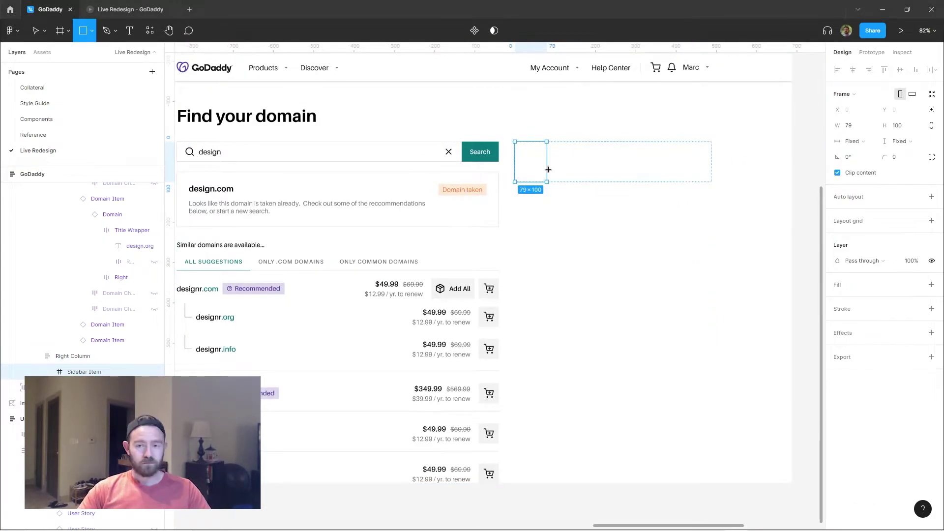
pyautogui.press('Escape')
pyautogui.hotkey('ctrl', 'v')
pyautogui.hotkey('shift', 'a')
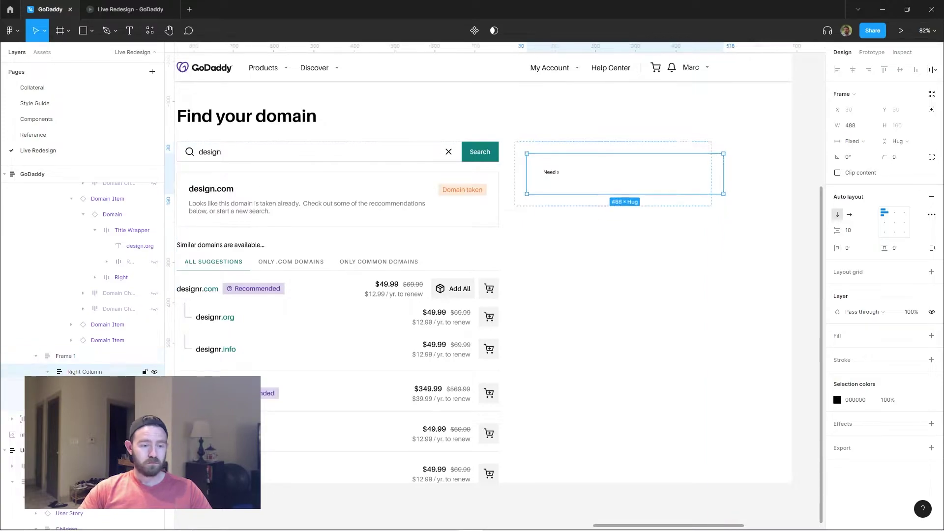
# Finish the 'Need some help?' heading and 24/7 support paragraph, then duplicate the paragraph into its own auto-layout frame.
pyautogui.press('Return')
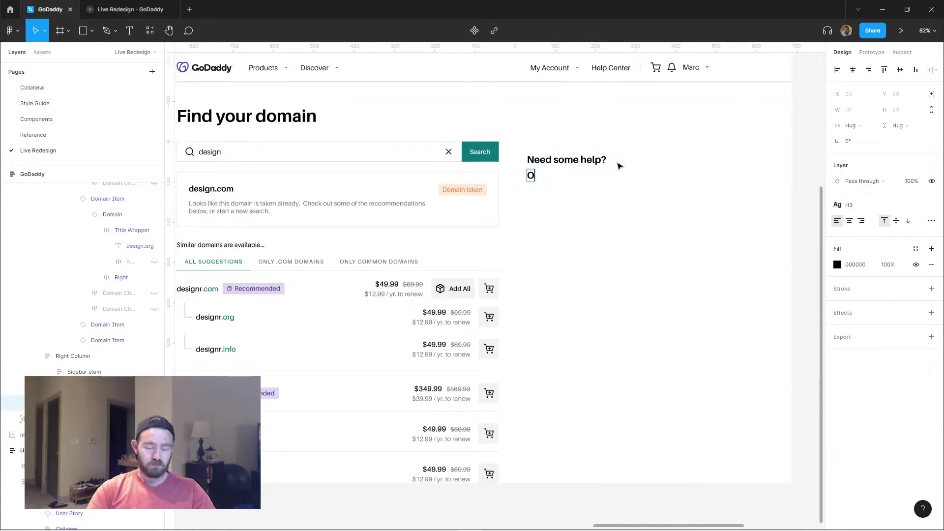
pyautogui.hotkey('ctrl', 'z')
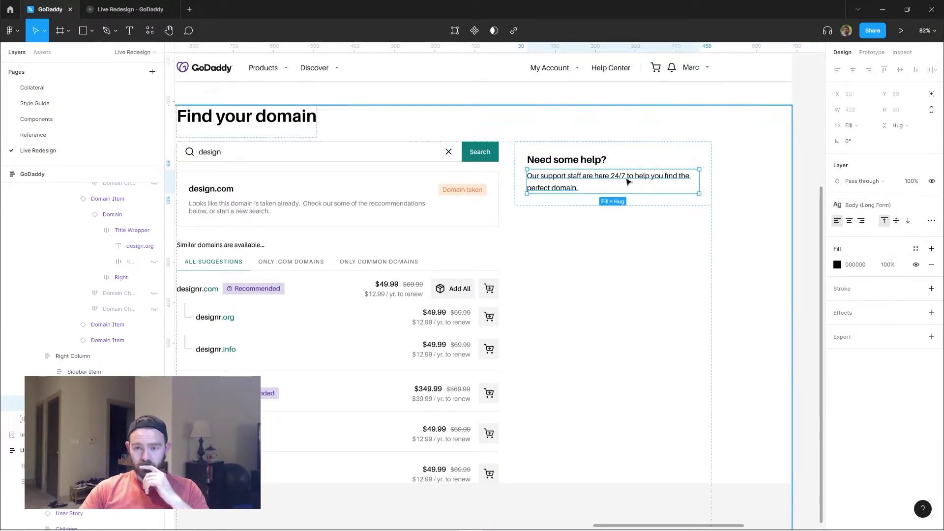
pyautogui.hotkey('ctrl', 'd')
pyautogui.hotkey('shift', 'a')
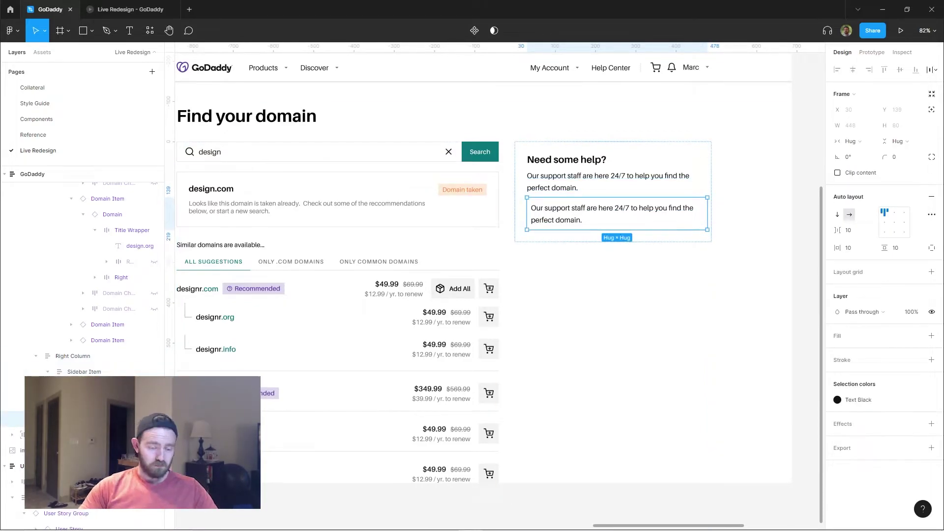
pyautogui.press('Return')
pyautogui.press('Return')
pyautogui.scroll(3, 714, 168)
pyautogui.press('Escape')
pyautogui.click(842, 249)
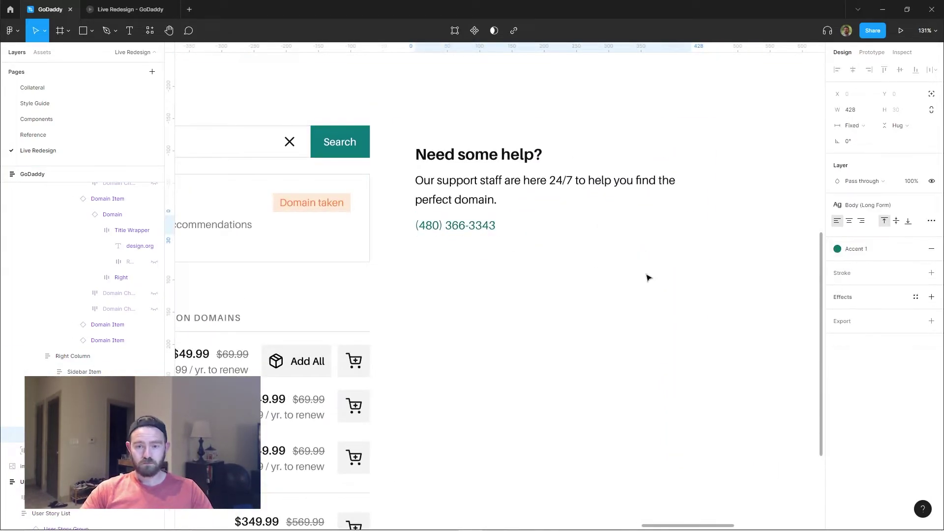
pyautogui.hotkey('shift', 'Return')
pyautogui.hotkey('alt', '2')
pyautogui.write('phone')
pyautogui.moveTo(30, 111); pyautogui.dragTo(420, 226)
pyautogui.hotkey('alt', '1')
pyautogui.hotkey('shift', 'Return')
pyautogui.click(915, 359)
pyautogui.press('Escape')
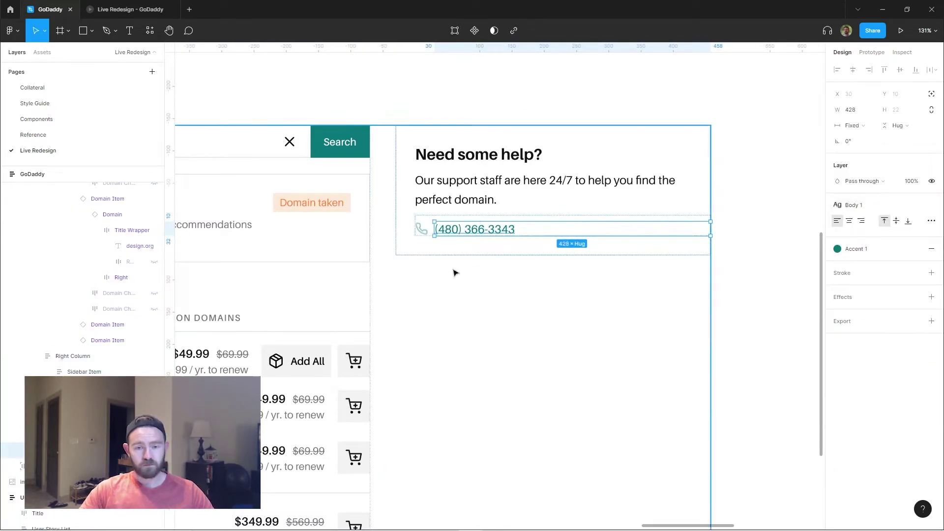
pyautogui.hotkey('ctrl', 'd')
pyautogui.press('Return')
pyautogui.press('Escape')
pyautogui.hotkey('shift', 'a')
pyautogui.click(916, 277)
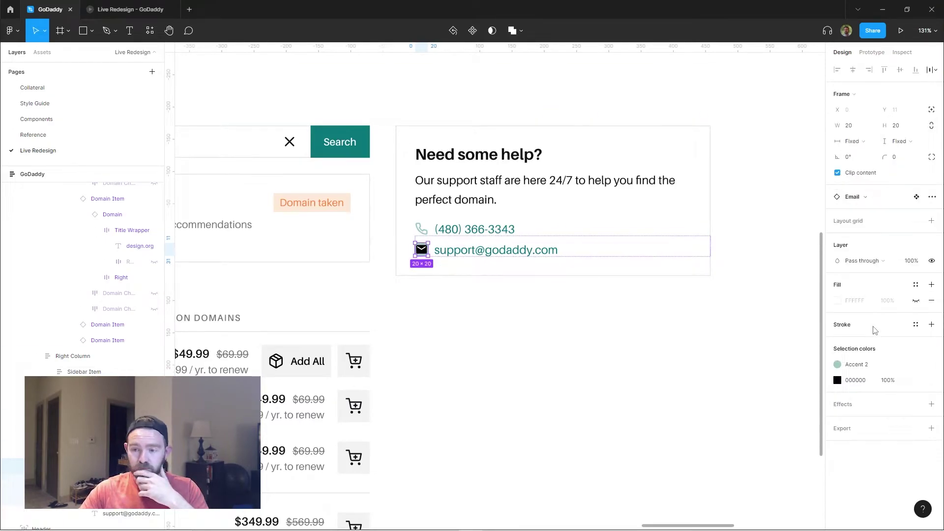
pyautogui.click(846, 352)
# Swap the e-mail row's icon for the Email icon.
pyautogui.click(607, 312)
pyautogui.scroll(3, 533, 300)
pyautogui.keyDown('ctrl'); pyautogui.click(323, 205); pyautogui.keyUp('ctrl')
pyautogui.click(123, 357)
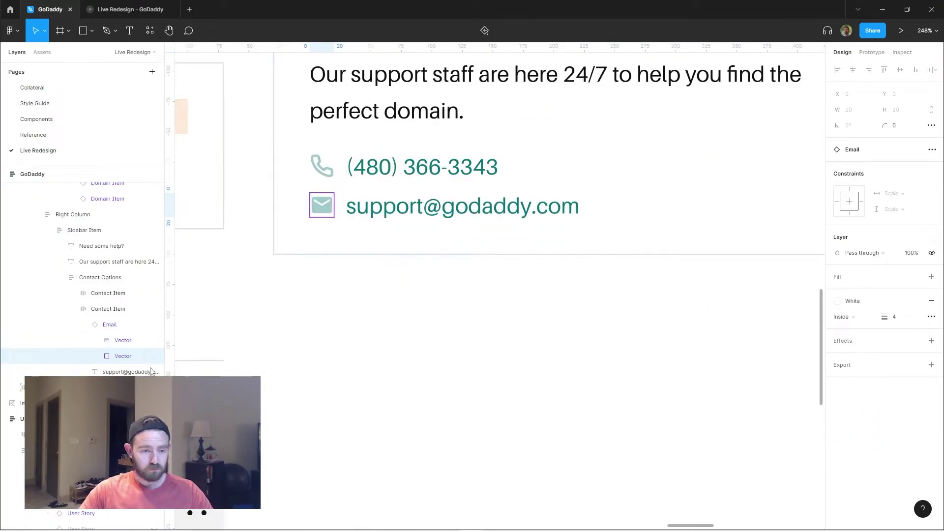
pyautogui.hotkey('shift', 'Return')
pyautogui.click(903, 196)
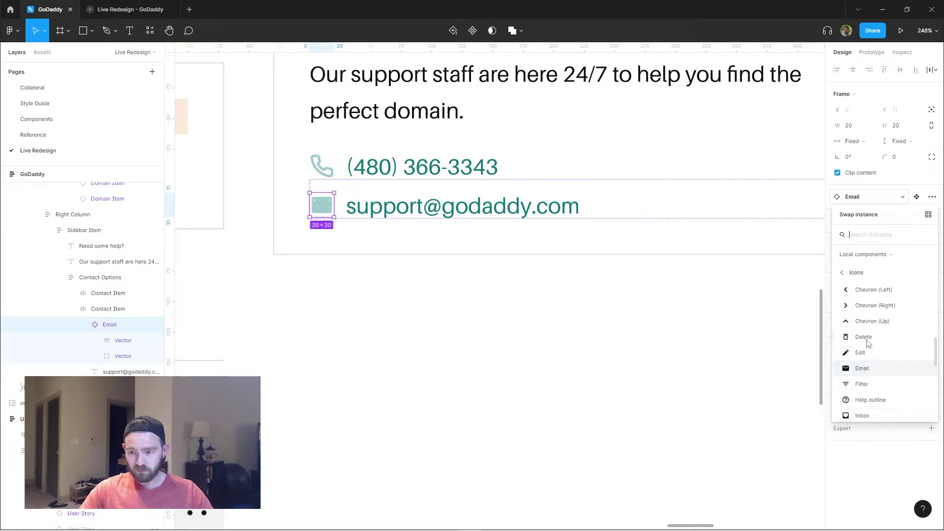
# Duplicate the right-column help card to start the Cart card.
pyautogui.click(411, 211)
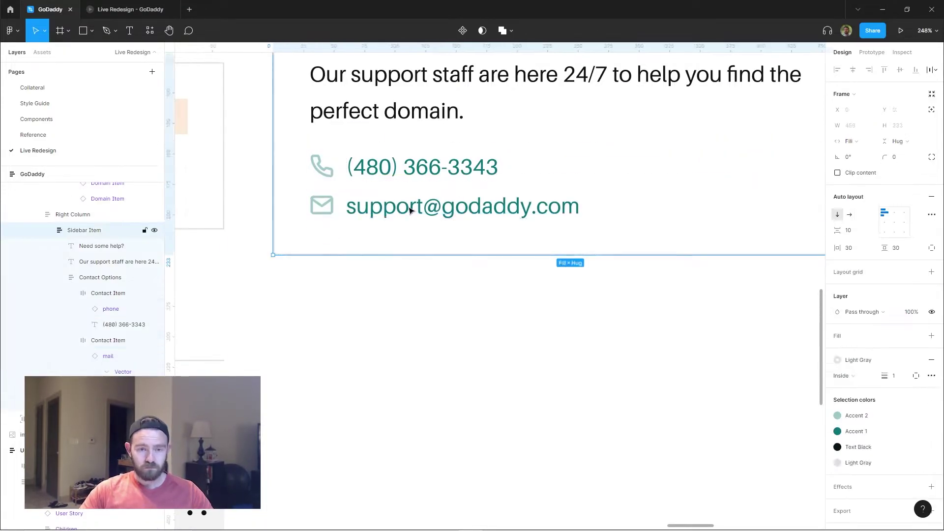
pyautogui.scroll(-5, 588, 270)
pyautogui.hotkey('ctrl', 'd')
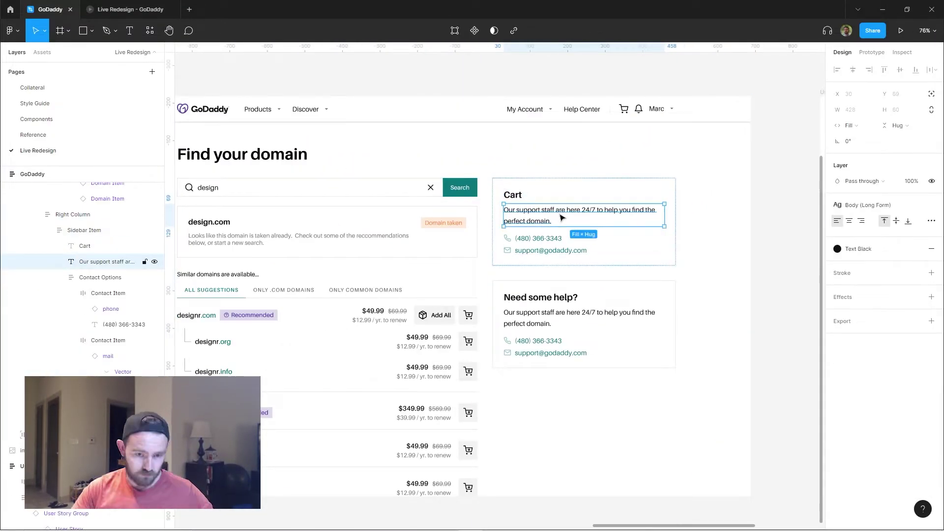
# Paste a checkout button into the cart card, remove its search icon, and clear the placeholder paragraph.
pyautogui.hotkey('ctrl', 'v')
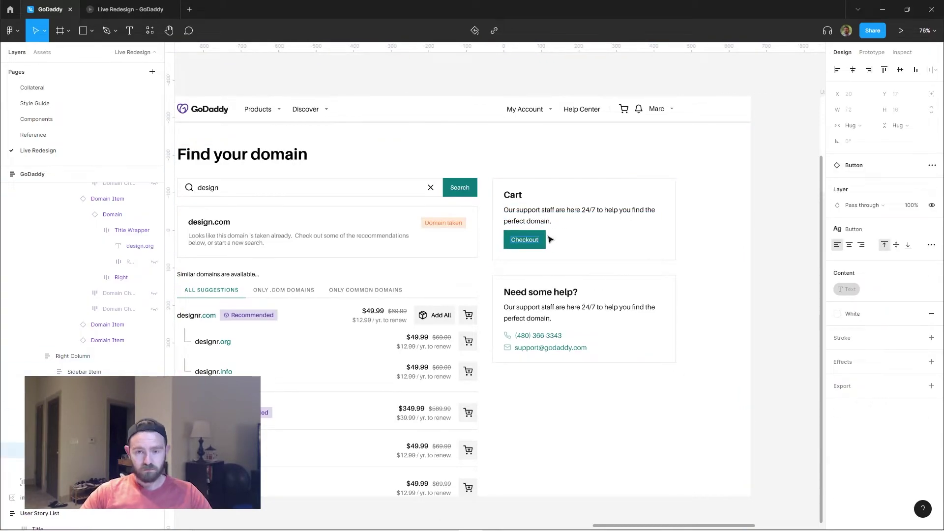
pyautogui.press('Escape')
pyautogui.click(887, 228)
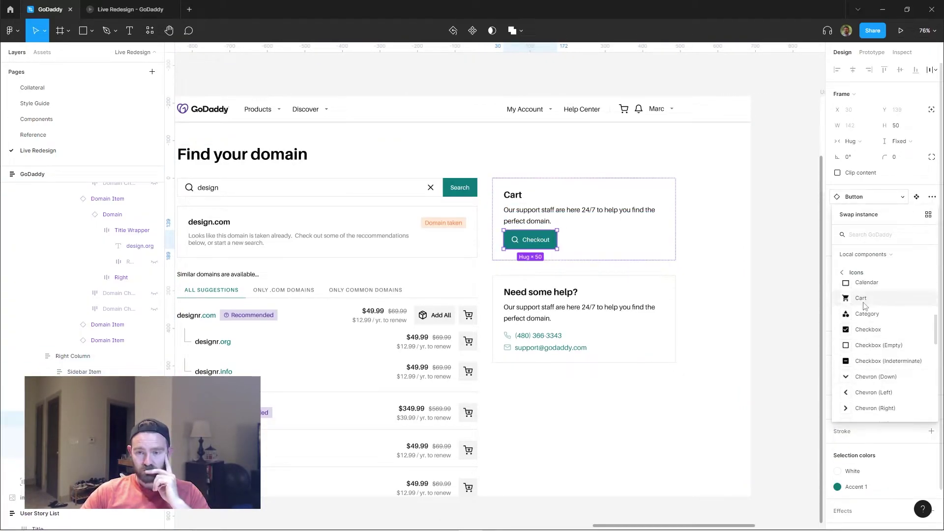
pyautogui.click(622, 259)
pyautogui.doubleClick(514, 193)
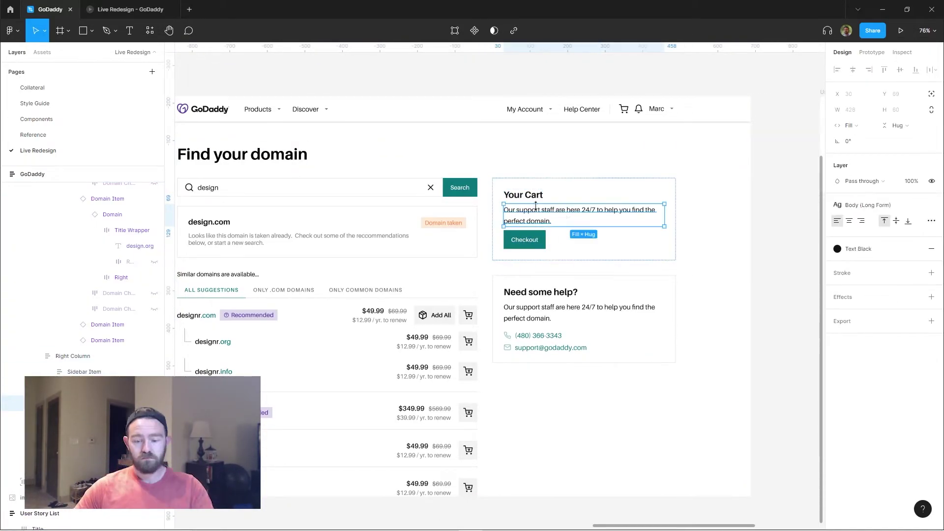
pyautogui.press('Return')
pyautogui.press('BackSpace')
# Wrap the designr.com row in auto layout with 0 padding and fill width; reset the help heading padding to 0.
pyautogui.hotkey('shift', 'a')
pyautogui.click(854, 248)
pyautogui.write('0')
pyautogui.click(853, 141)
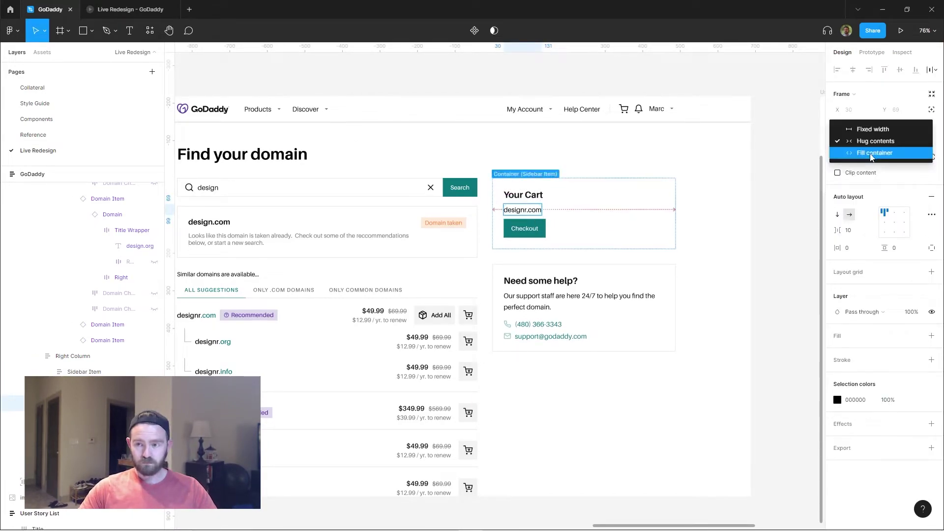
pyautogui.click(871, 156)
pyautogui.scroll(4, 538, 297)
pyautogui.keyDown('ctrl'); pyautogui.click(458, 290); pyautogui.keyUp('ctrl')
pyautogui.hotkey('shift', 'a')
pyautogui.click(856, 249)
pyautogui.write('0')
pyautogui.click(932, 248)
# Wrap the Your Cart heading in auto layout with 20 bottom padding.
pyautogui.keyDown('ctrl'); pyautogui.click(438, 189); pyautogui.keyUp('ctrl')
pyautogui.hotkey('shift', 'a')
pyautogui.click(898, 266)
pyautogui.write('20')
pyautogui.click(447, 216)
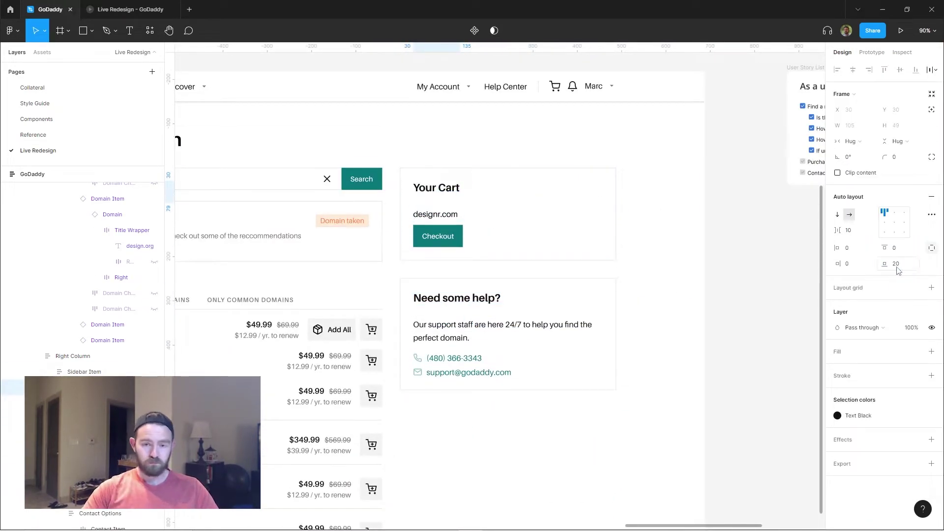
# Give designr.com the medium body style, 0 padding with 20 below, and auto spacing so the price sits right.
pyautogui.click(436, 215)
pyautogui.click(871, 205)
pyautogui.click(873, 350)
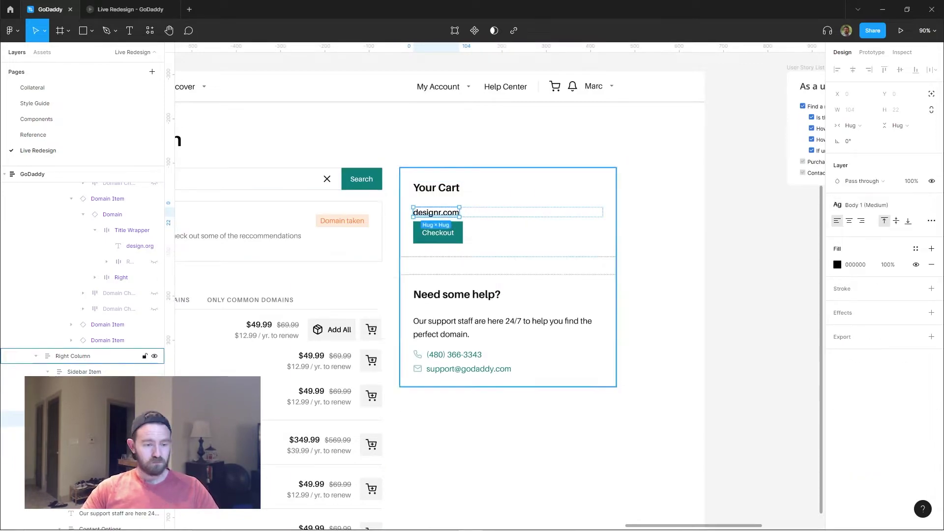
pyautogui.hotkey('shift', 'a')
pyautogui.click(849, 248)
pyautogui.write('0')
pyautogui.click(896, 264)
pyautogui.write('20')
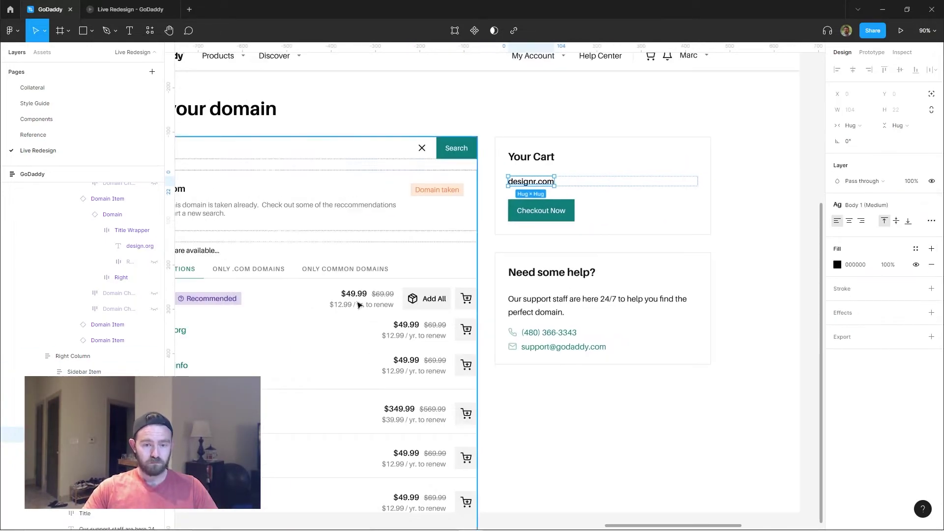
pyautogui.click(856, 230)
pyautogui.write('a')
pyautogui.press('Return')
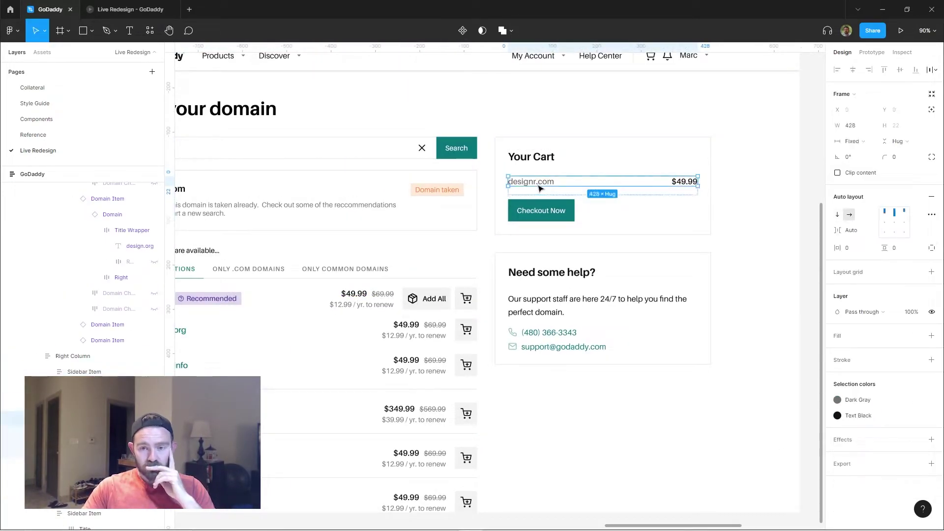
# Wrap the cart domain row in auto layout with 0 padding, 20 bottom padding, and a divider below.
pyautogui.click(702, 154)
pyautogui.moveTo(702, 154); pyautogui.dragTo(617, 146)
pyautogui.doubleClick(600, 173)
pyautogui.hotkey('shift', 'a')
pyautogui.click(849, 248)
pyautogui.write('0')
pyautogui.press('Tab')
pyautogui.write('0')
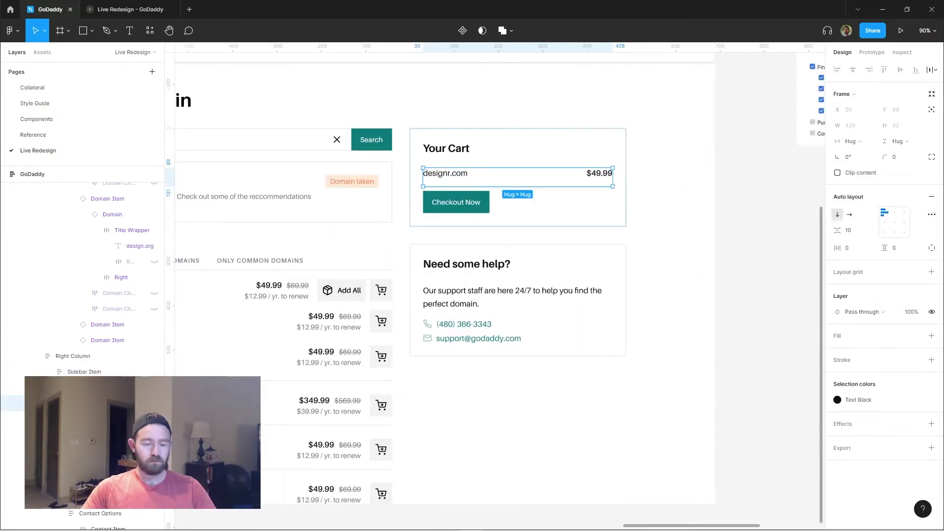
pyautogui.click(93, 419)
pyautogui.click(878, 435)
# Duplicate a label into a Totals line below the divider, adding and then deleting a Tax line.
pyautogui.doubleClick(445, 173)
pyautogui.hotkey('ctrl', 'd')
pyautogui.write('Totals')
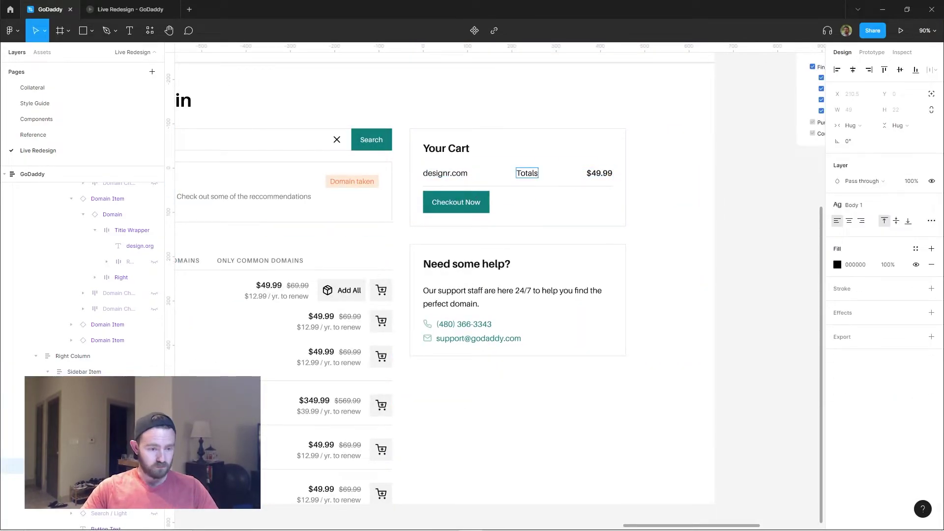
pyautogui.moveTo(527, 173); pyautogui.dragTo(449, 190)
pyautogui.hotkey('ctrl', 'd')
pyautogui.doubleClick(432, 210)
pyautogui.write('Tax')
pyautogui.press('Delete')
pyautogui.click(458, 175)
# Duplicate the designr.com row as designr.org and give the Total label a medium body style.
pyautogui.doubleClick(460, 177)
pyautogui.hotkey('ctrl', 'd')
pyautogui.doubleClick(446, 188)
pyautogui.write('designr.org')
pyautogui.press('Escape')
pyautogui.doubleClick(475, 236)
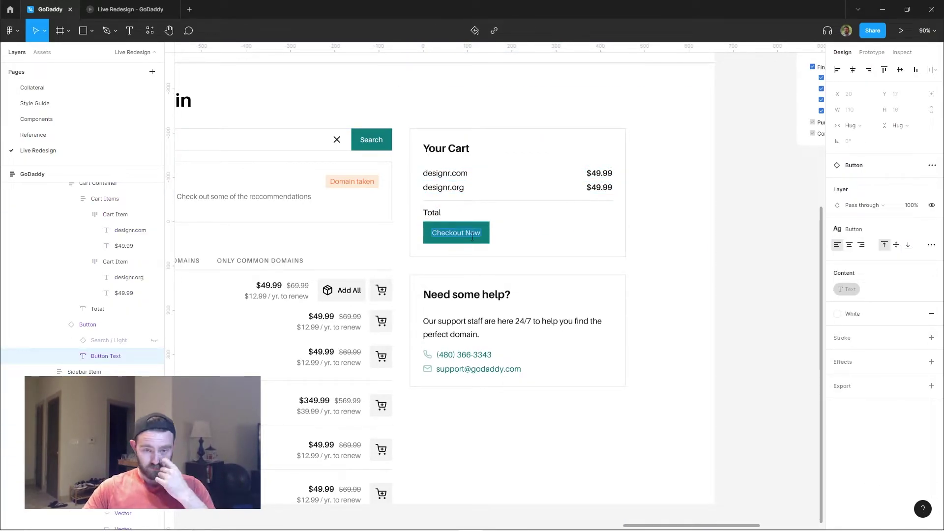
pyautogui.doubleClick(432, 213)
pyautogui.click(867, 205)
pyautogui.click(880, 334)
pyautogui.doubleClick(531, 189)
pyautogui.moveTo(547, 210); pyautogui.dragTo(700, 156)
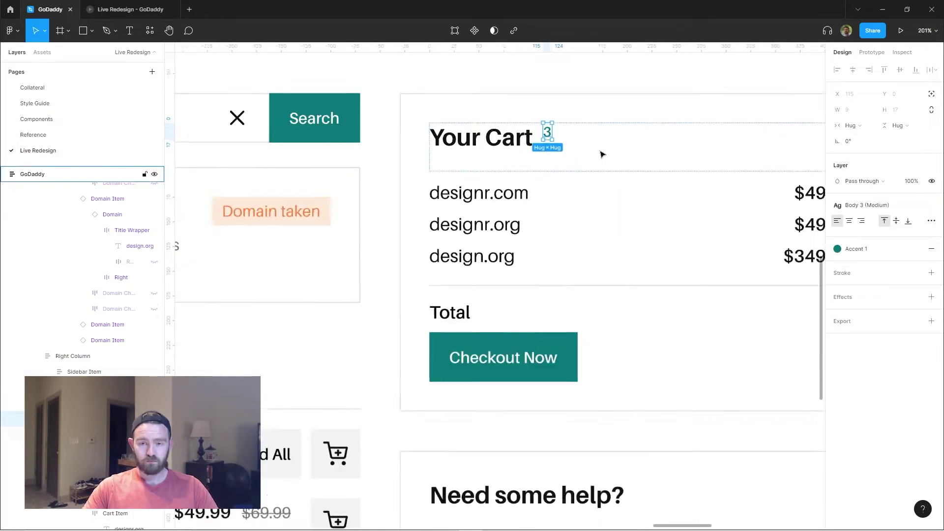
# Wrap the 3 count in an auto-layout badge with a light teal fill.
pyautogui.hotkey('shift', 'a')
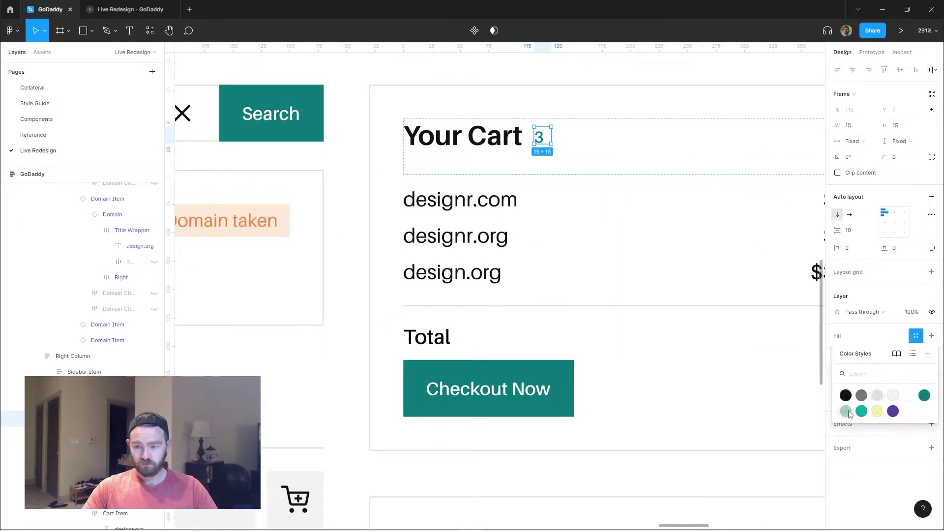
pyautogui.click(845, 411)
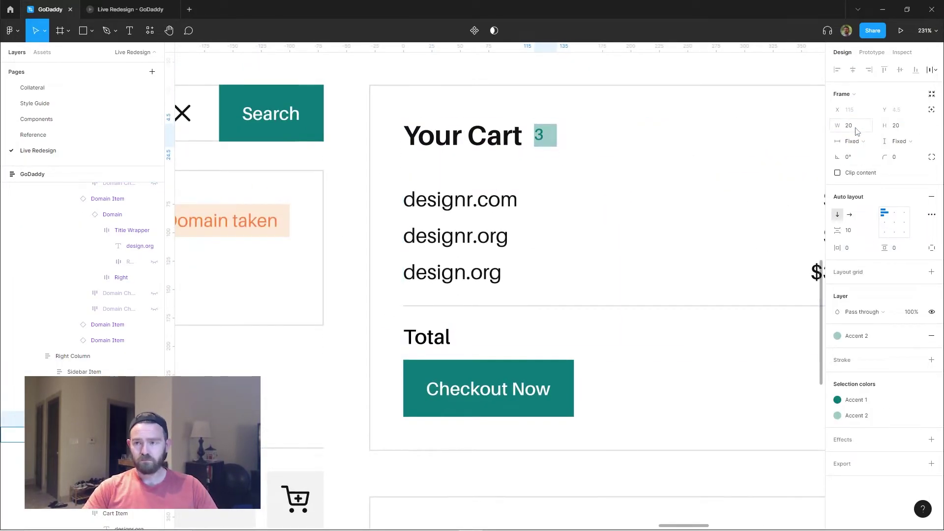
pyautogui.hotkey('shift', 'Return')
pyautogui.scroll(-2, 594, 154)
pyautogui.scroll(2, 721, 173)
pyautogui.hotkey('shift', 'Return')
pyautogui.scroll(-5, 534, 148)
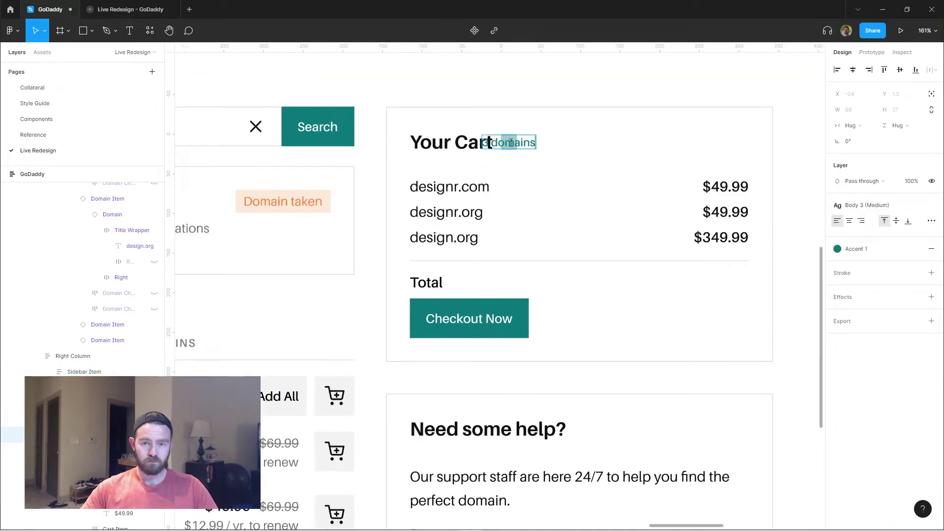
# Enlarge the Total text and increase the cart container's padding and item spacing.
pyautogui.click(590, 167)
pyautogui.doubleClick(466, 223)
pyautogui.click(875, 205)
pyautogui.click(873, 273)
pyautogui.hotkey('shift', 'Return')
pyautogui.click(931, 248)
# Stretch the Checkout Now button to full width with Fill container.
pyautogui.click(490, 251)
pyautogui.scroll(5, 390, 152)
pyautogui.scroll(-3, 390, 152)
pyautogui.click(854, 141)
# Add a 'Total' line from a copied cart row, priced at the $449.97 sum.
pyautogui.click(860, 154)
pyautogui.click(700, 244)
pyautogui.keyDown('ctrl'); pyautogui.click(475, 335); pyautogui.keyUp('ctrl')
pyautogui.hotkey('ctrl', 'v')
pyautogui.doubleClick(488, 334)
pyautogui.write('Total')
pyautogui.doubleClick(627, 334)
pyautogui.click(712, 522)
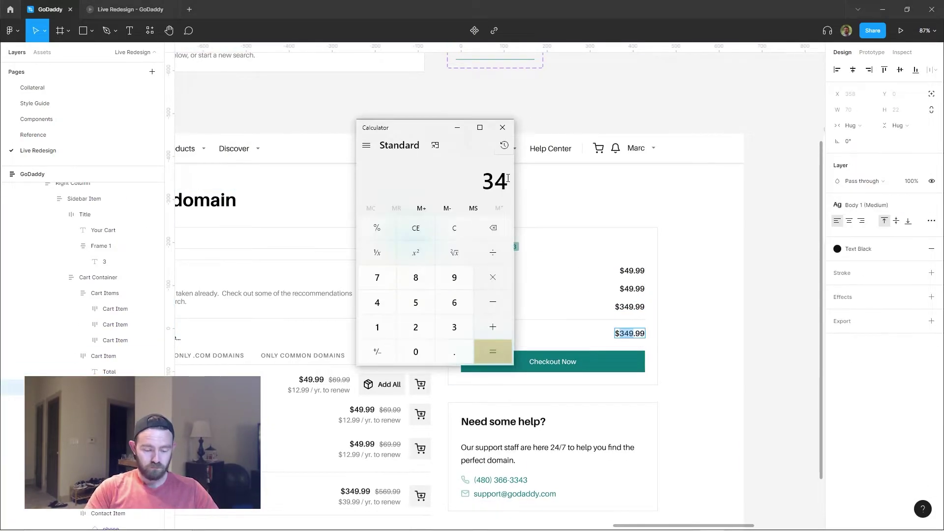
pyautogui.click(624, 335)
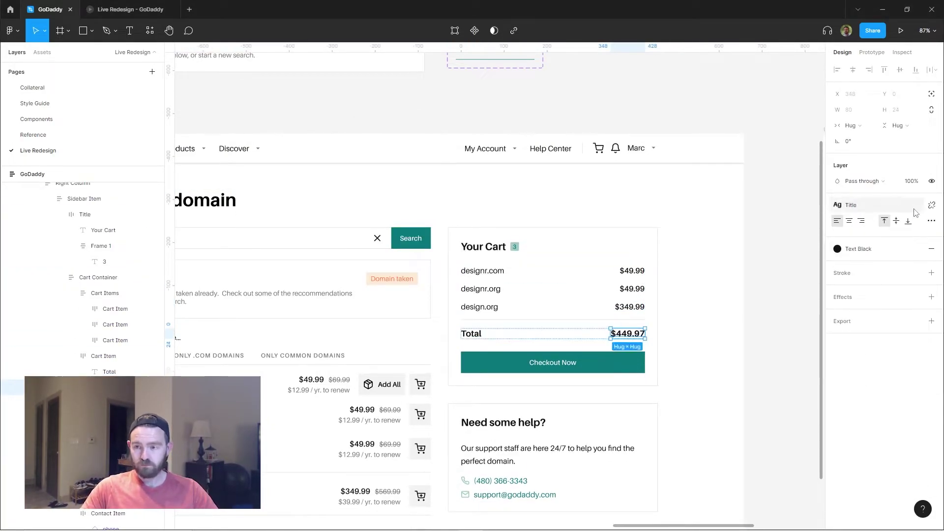
# Remove the background fill from the 3 count badge.
pyautogui.click(577, 205)
pyautogui.scroll(4, 361, 152)
pyautogui.keyDown('ctrl'); pyautogui.click(529, 204); pyautogui.keyUp('ctrl')
pyautogui.keyDown('ctrl'); pyautogui.click(522, 199); pyautogui.keyUp('ctrl')
pyautogui.click(932, 336)
pyautogui.scroll(-2, 587, 251)
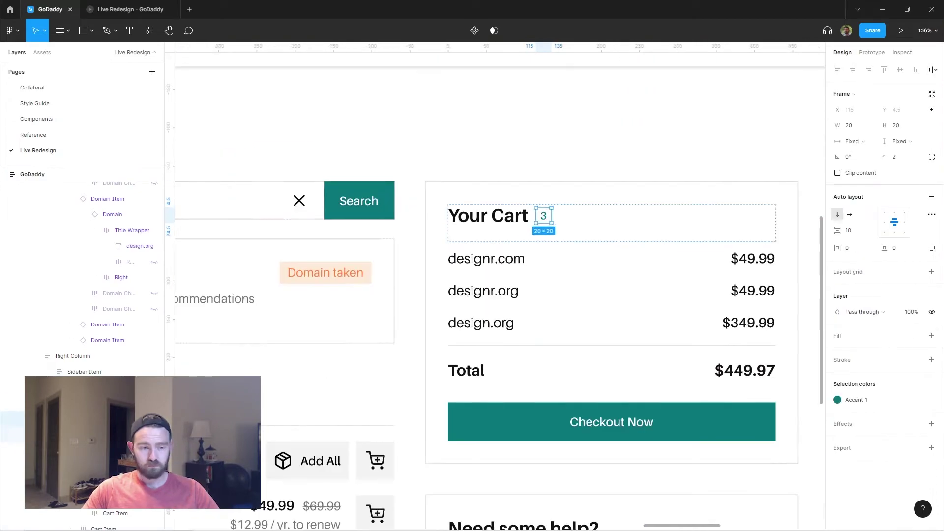
# Set the cart title row spacing to Auto so '3 Domains' sits right of Your Cart.
pyautogui.scroll(-2, 492, 246)
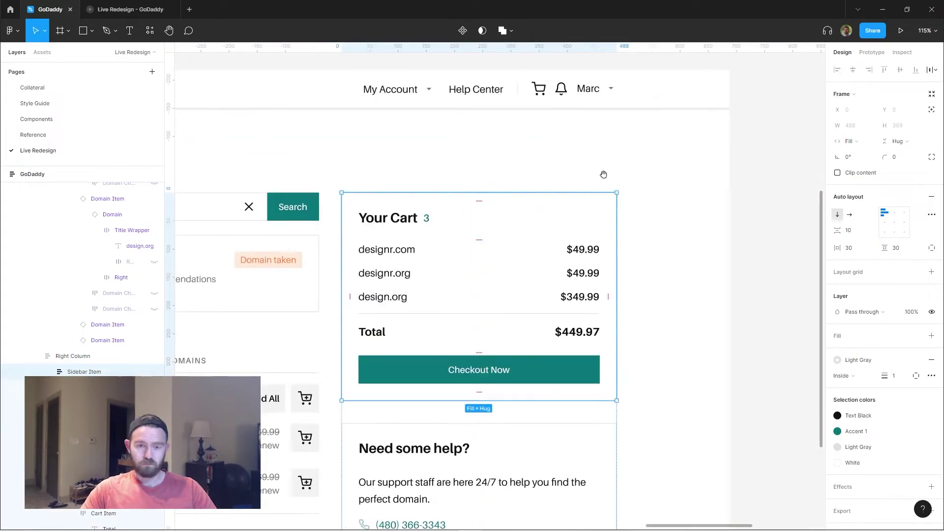
pyautogui.click(474, 236)
pyautogui.click(851, 230)
pyautogui.write('a')
pyautogui.press('Escape')
pyautogui.press('Escape')
pyautogui.press('Escape')
pyautogui.press('Escape')
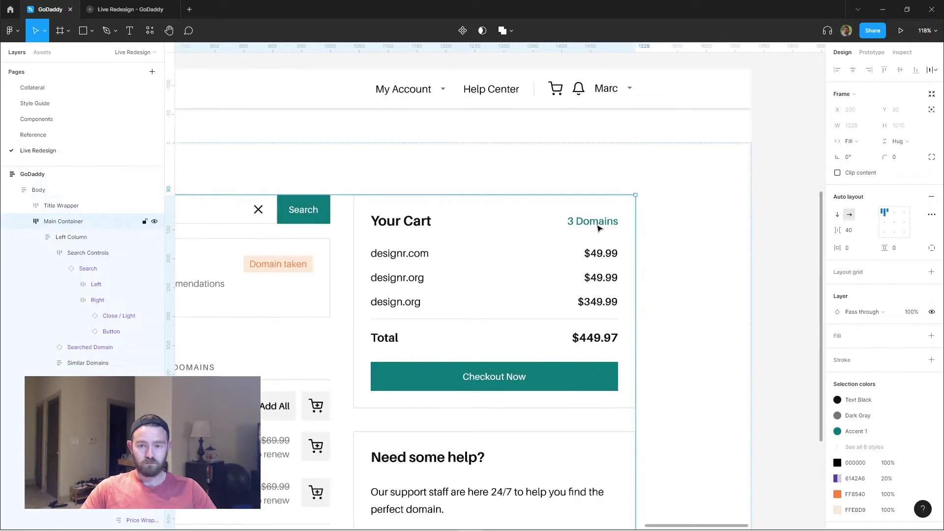
pyautogui.hotkey('shift', '2')
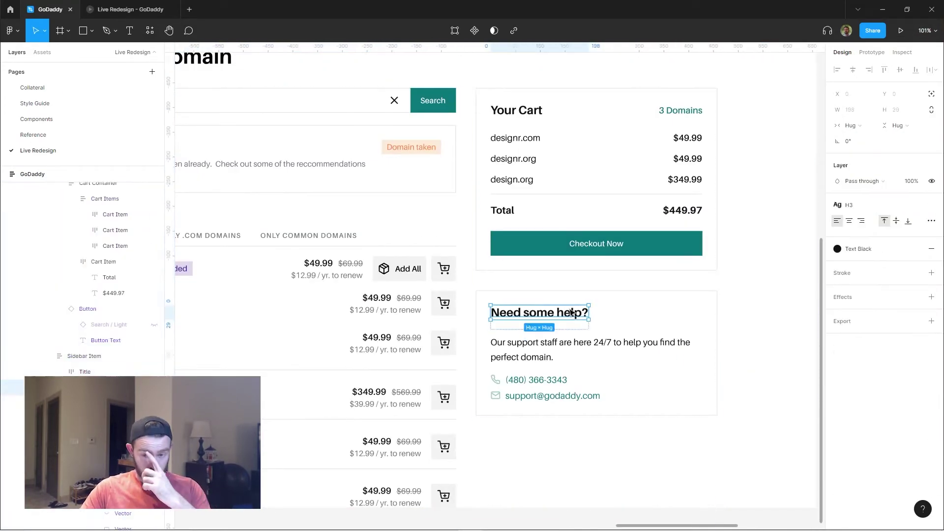
# Zoom in on the selected heading, return to the full page, and select the cart items frame.
pyautogui.hotkey('shift', '1')
pyautogui.scroll(-3, 501, 364)
pyautogui.press('Escape')
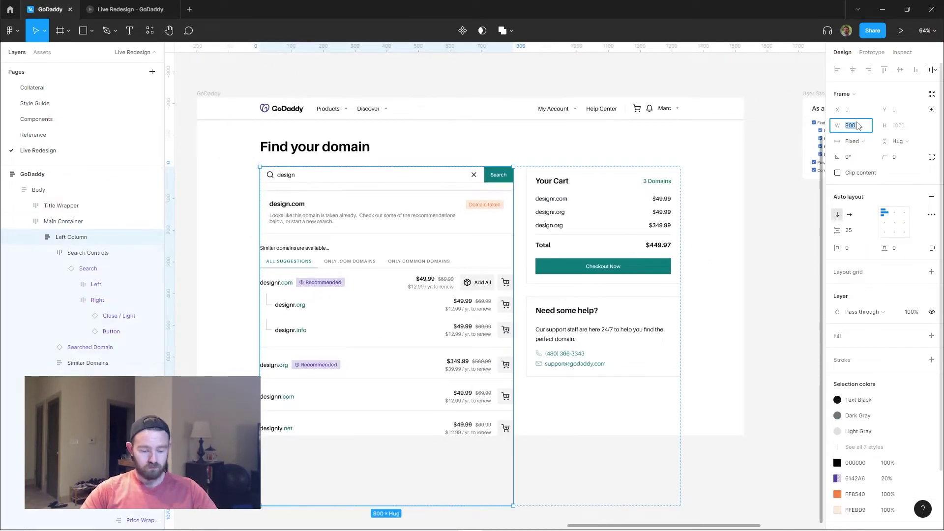
pyautogui.click(619, 215)
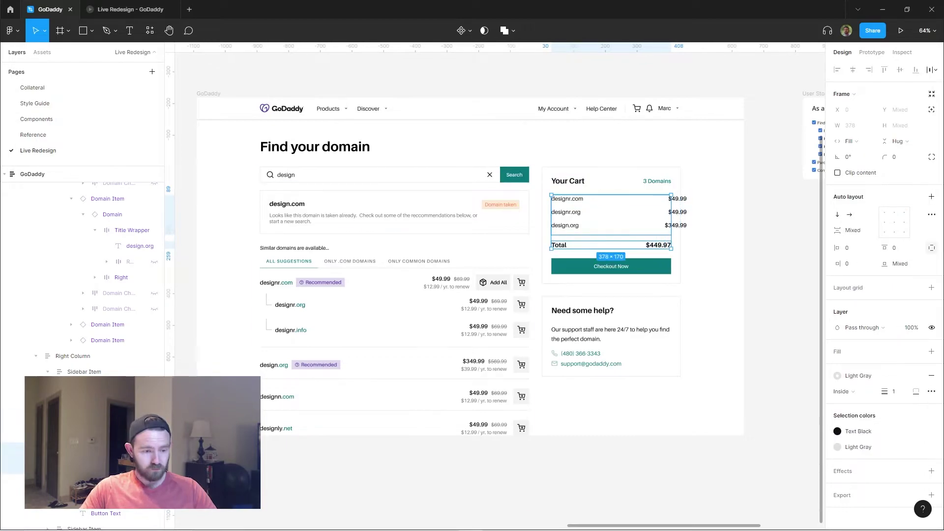